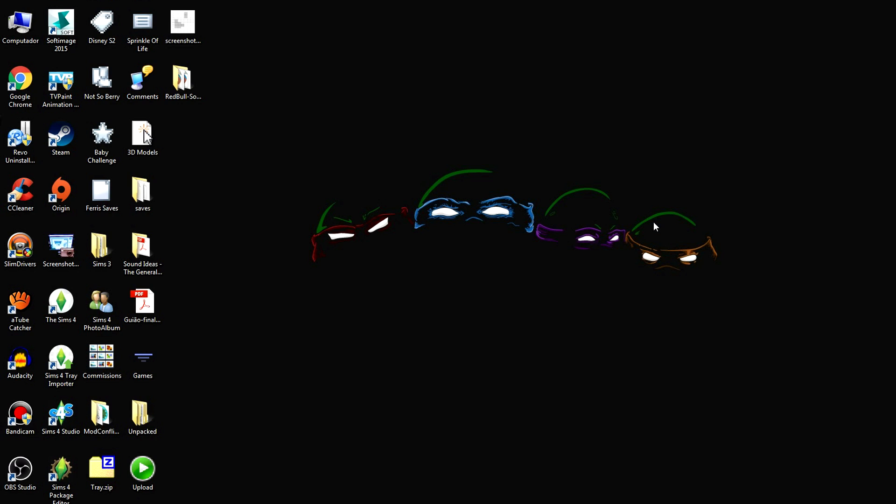
Open the Ferris folder inside Sims 4 PhotoAlbum, and launch Sims 4 Studio from the desktop
double_click(97, 308)
double_click(299, 219)
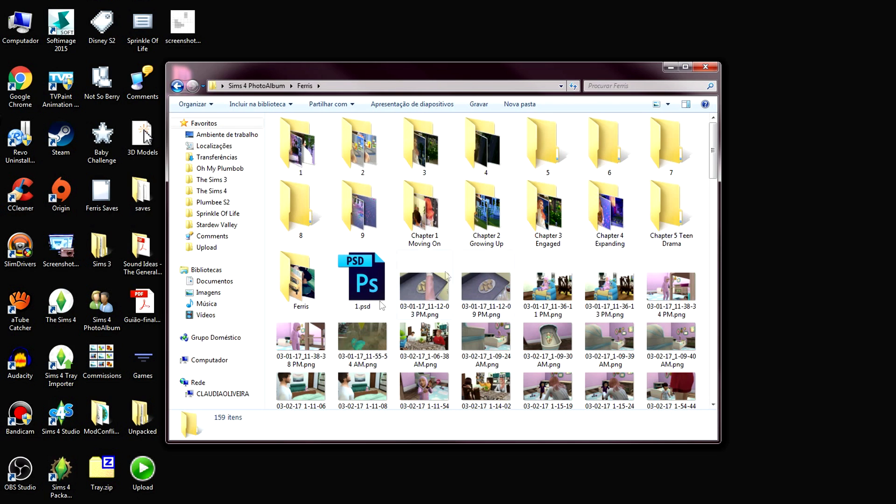
click(54, 414)
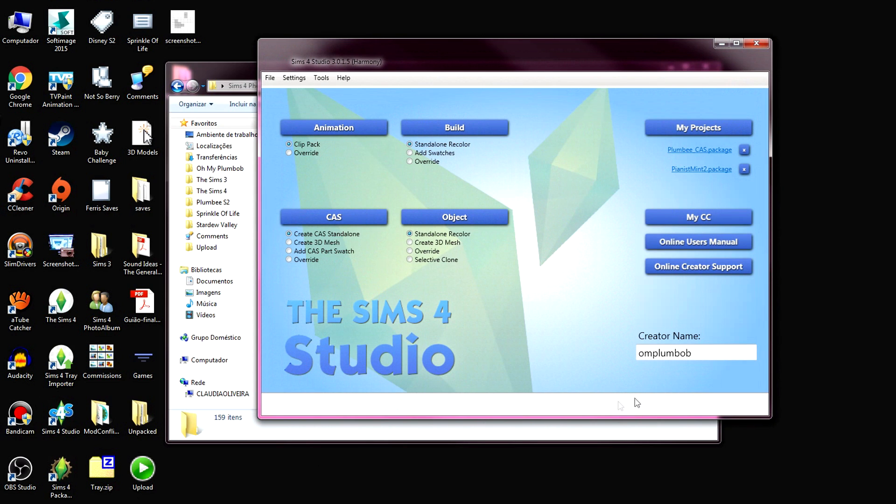
Check the creator name and start a standalone recolor of an object
double_click(647, 358)
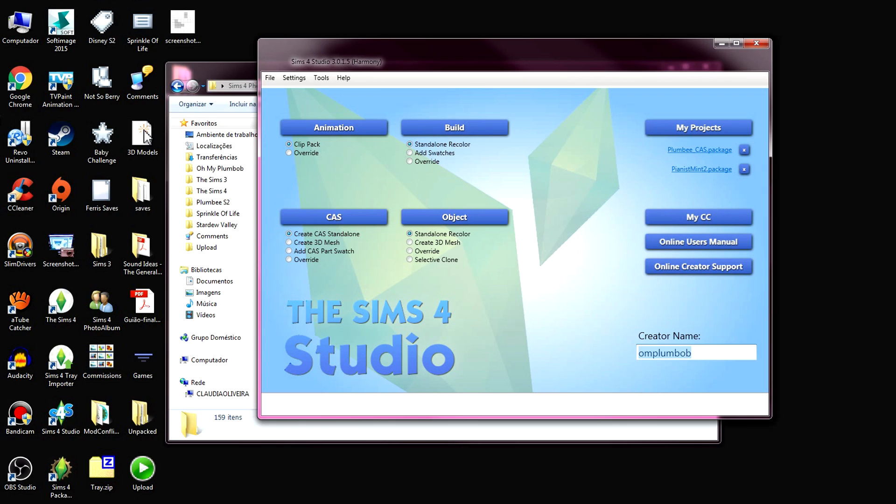
click(696, 355)
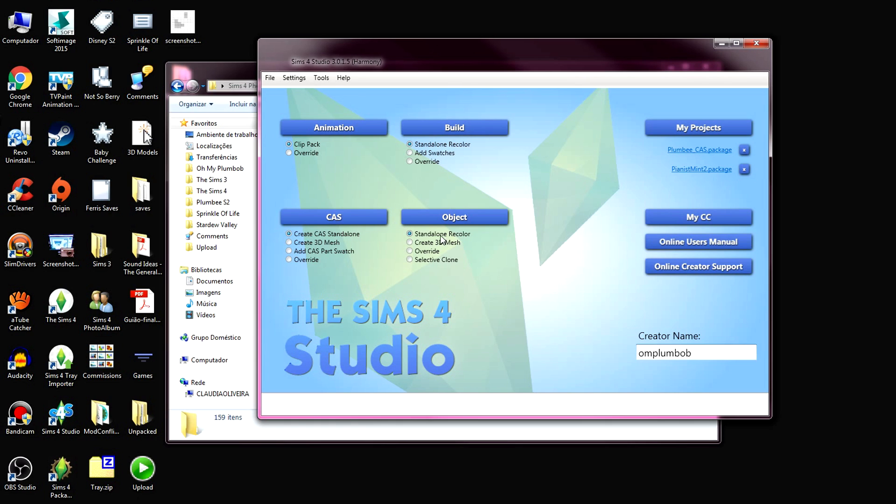
click(492, 223)
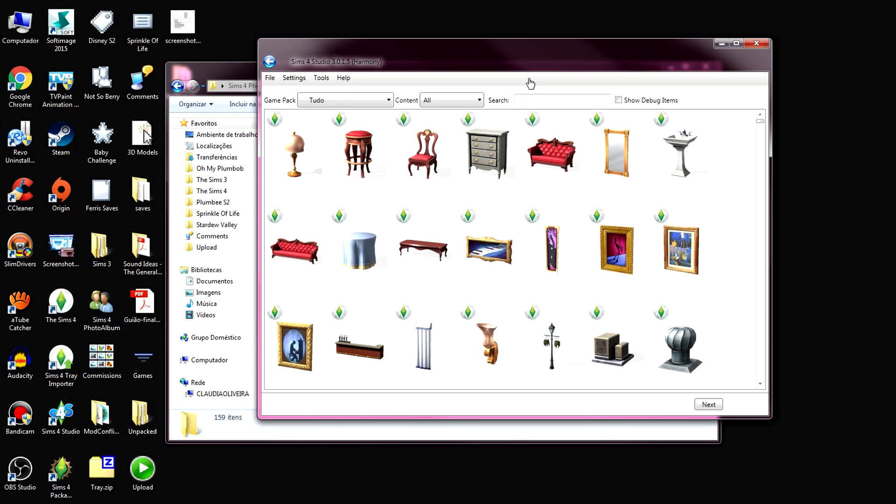
Browse the full object catalog for the wall collage of framed pictures and select it
scroll(519, 170, down, 9)
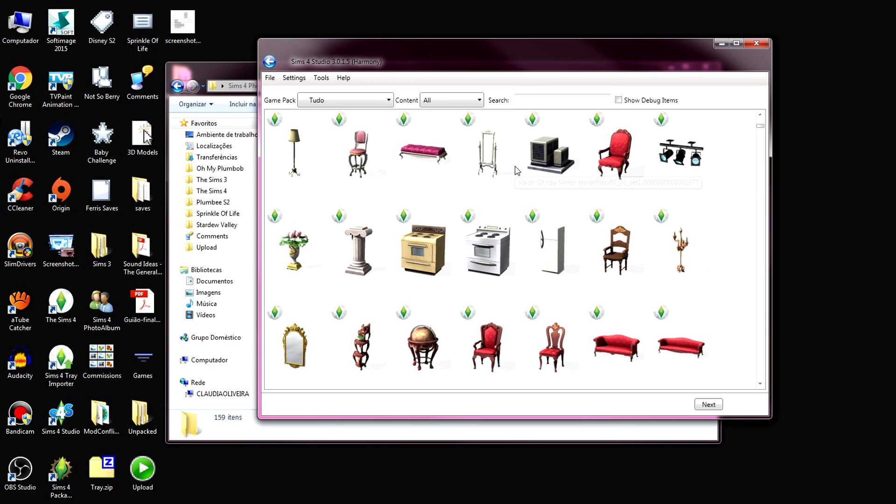
scroll(517, 171, down, 8)
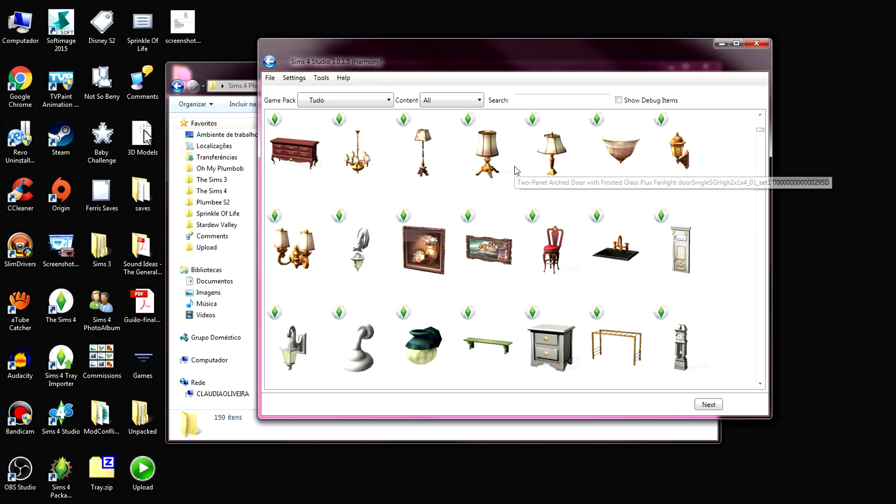
scroll(518, 170, down, 8)
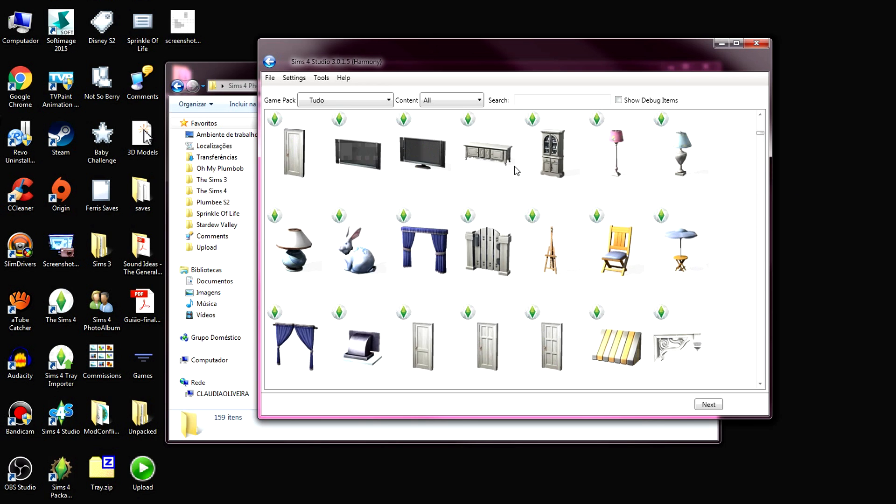
scroll(428, 276, down, 3)
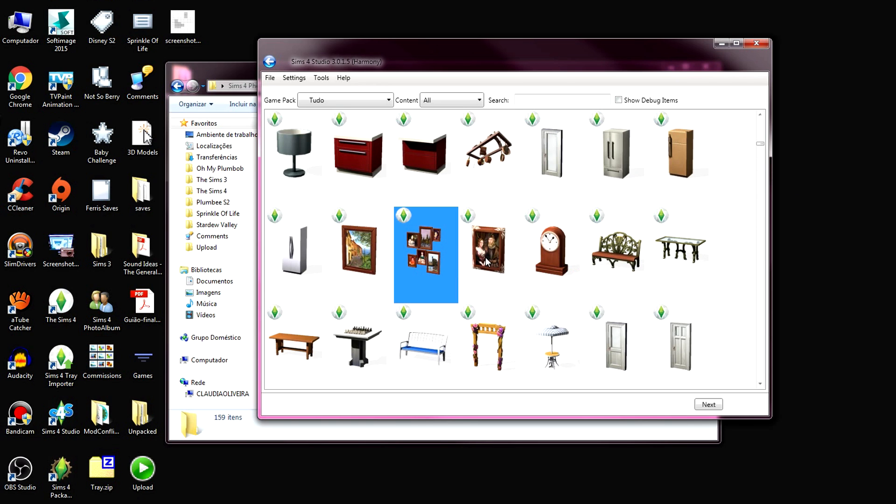
scroll(485, 257, down, 2)
scroll(486, 258, down, 10)
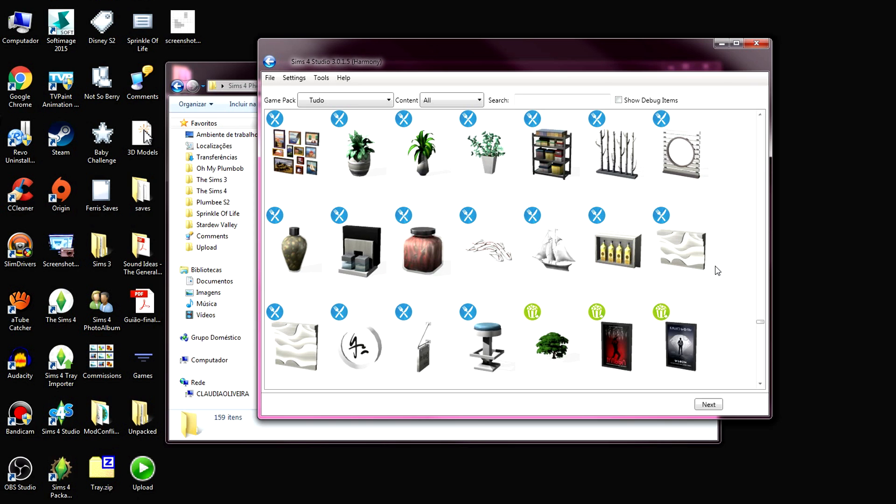
click(299, 166)
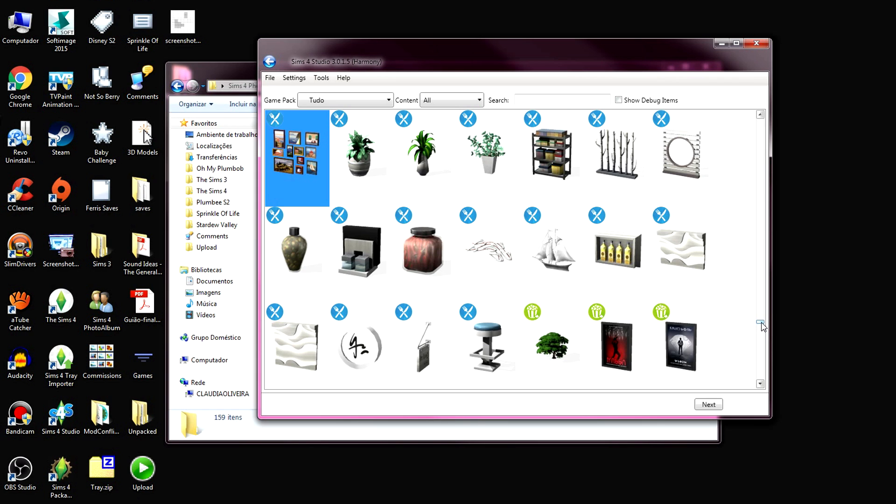
Filter the catalog to Dine Out game content and proceed with the wall collage of framed pictures
scroll(744, 248, down, 5)
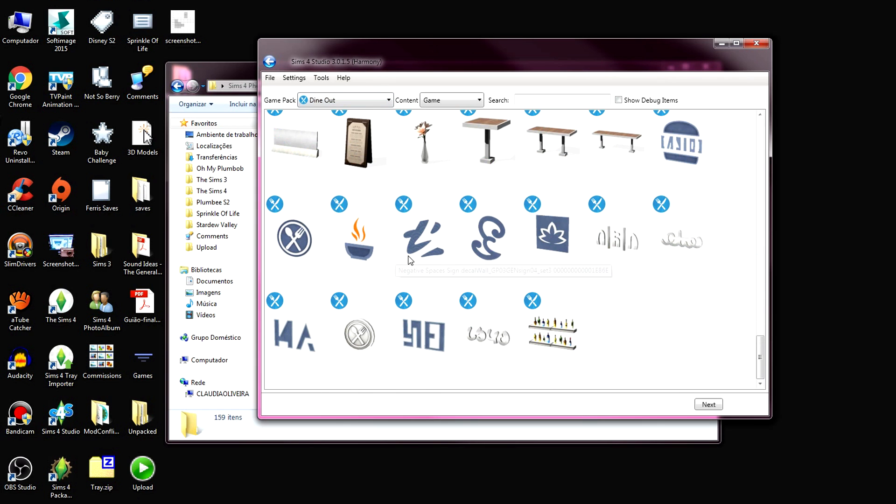
scroll(410, 260, up, 10)
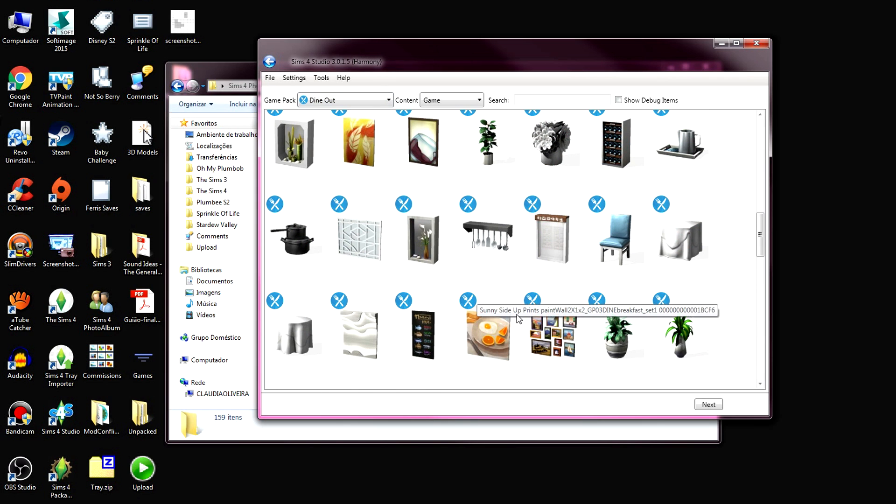
click(560, 330)
click(708, 405)
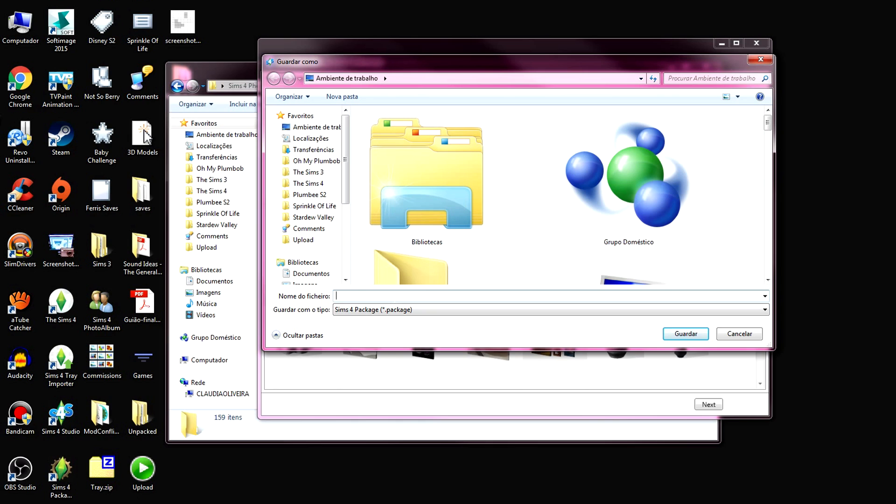
Save the new package on the desktop as Ferris_Wall
text(Ferris)
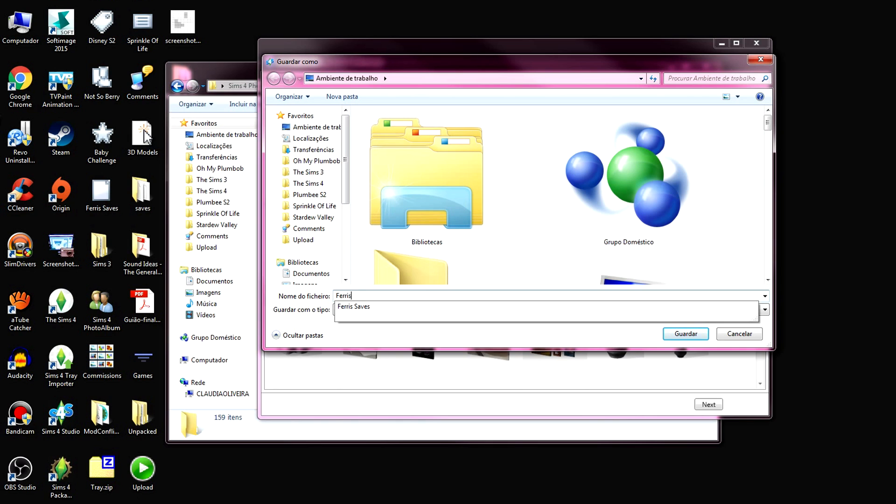
text(_Wall)
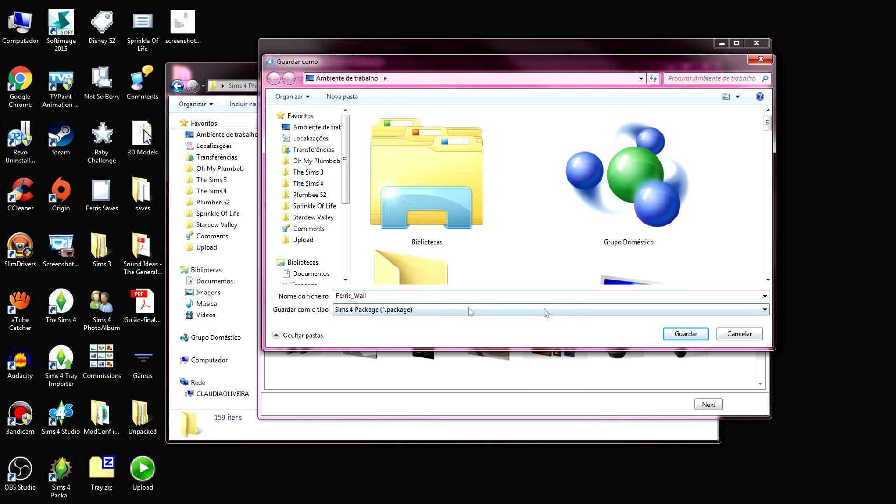
click(683, 333)
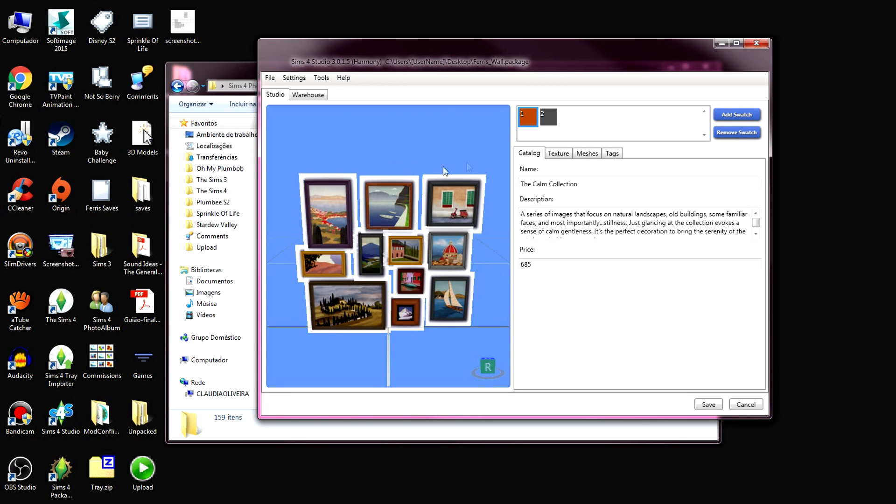
Compare the collage's two swatches in the preview and remove the orange landscape swatch
click(547, 119)
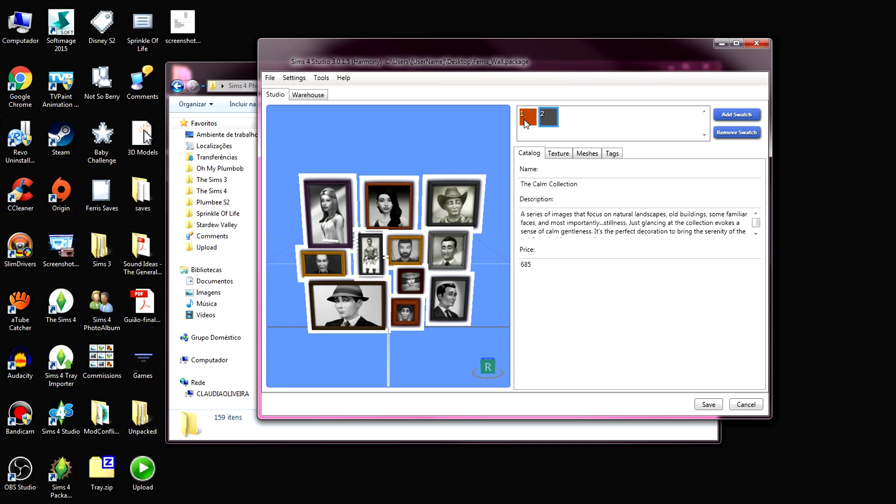
click(526, 124)
click(547, 120)
click(529, 121)
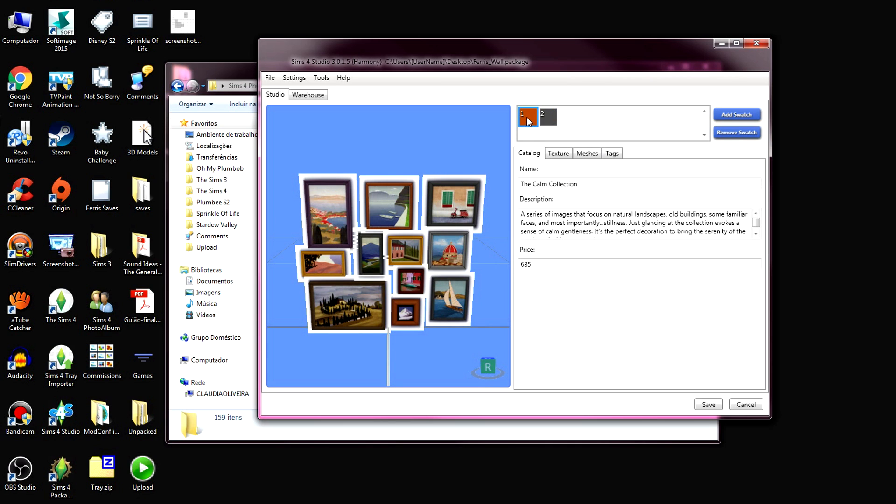
click(547, 120)
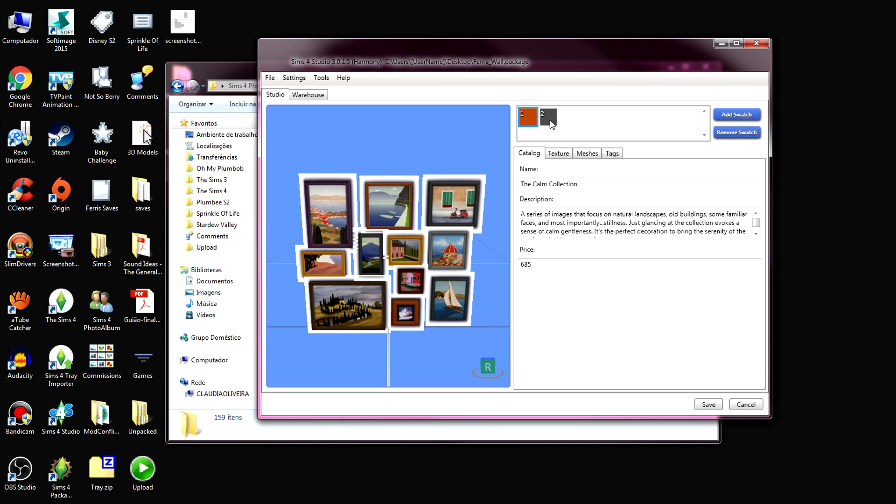
click(527, 124)
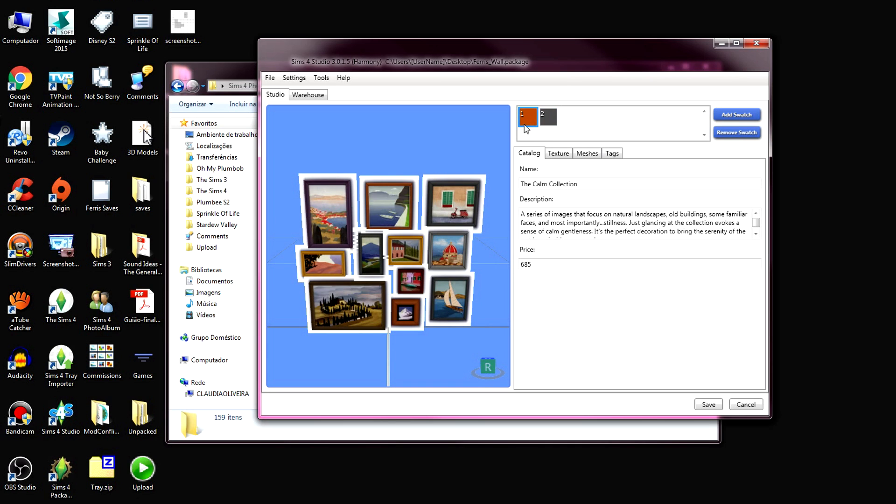
click(742, 134)
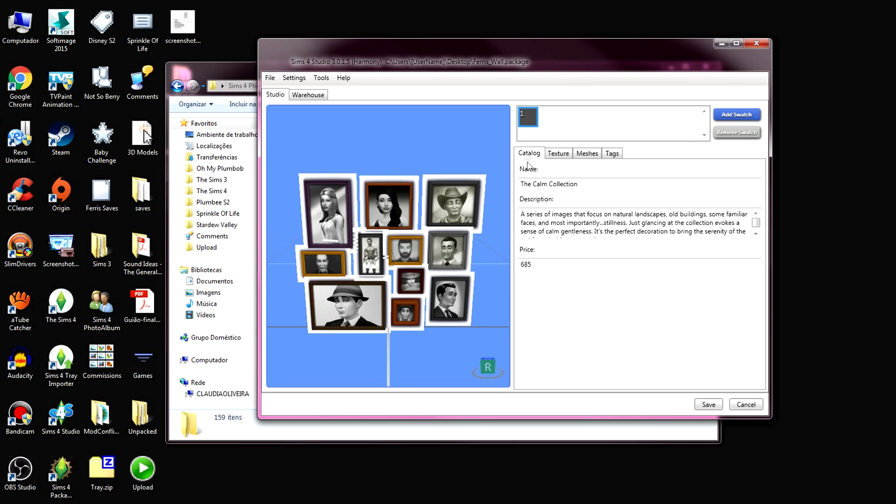
Set the catalog name to Ferris Memories, the description to Whatever and the price to 1
drag(424, 265, 477, 236)
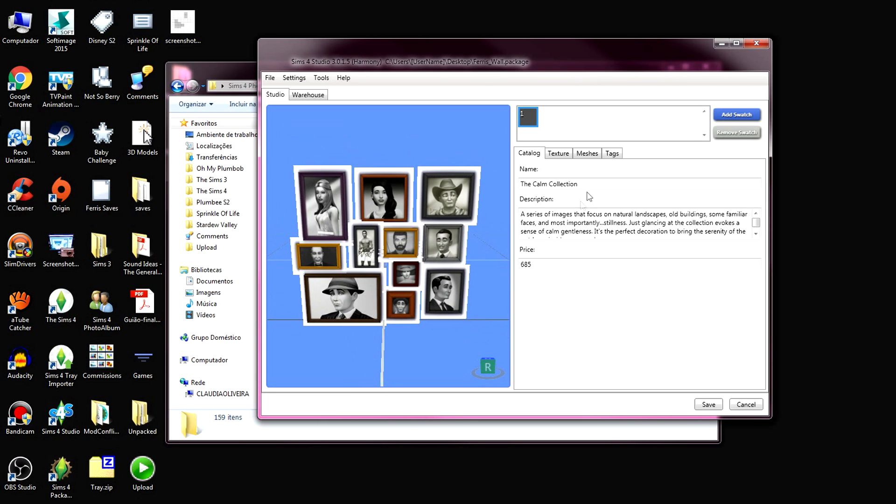
drag(588, 185, 505, 192)
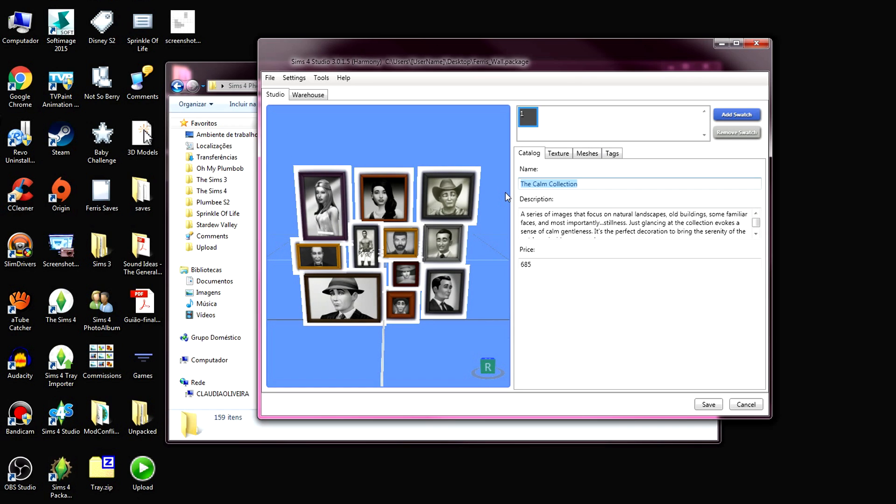
text(Ferris Memories)
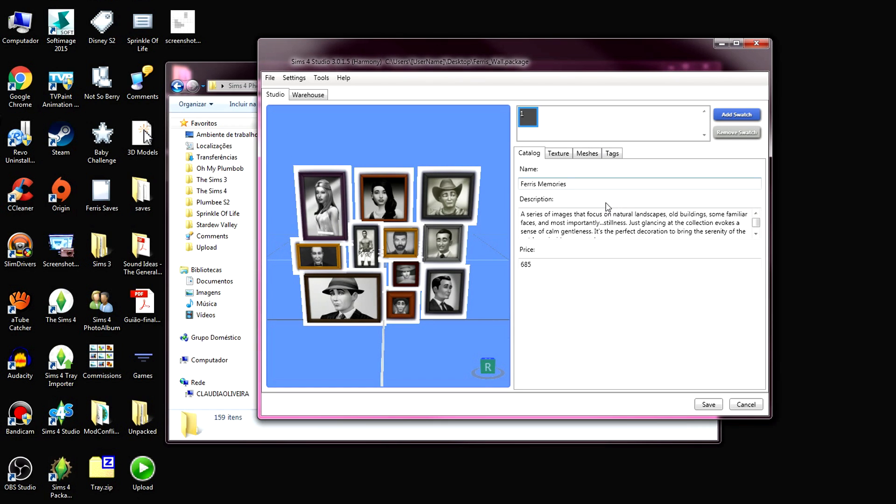
click(755, 234)
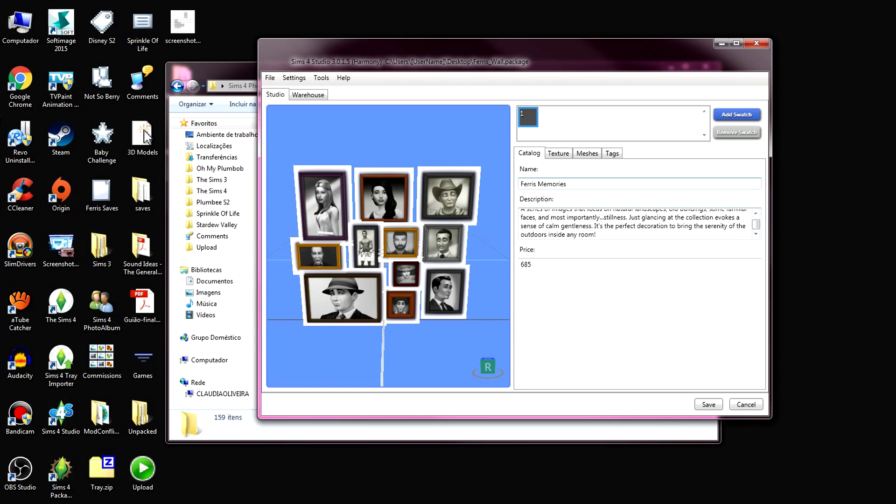
key(Tab)
text(Whatever)
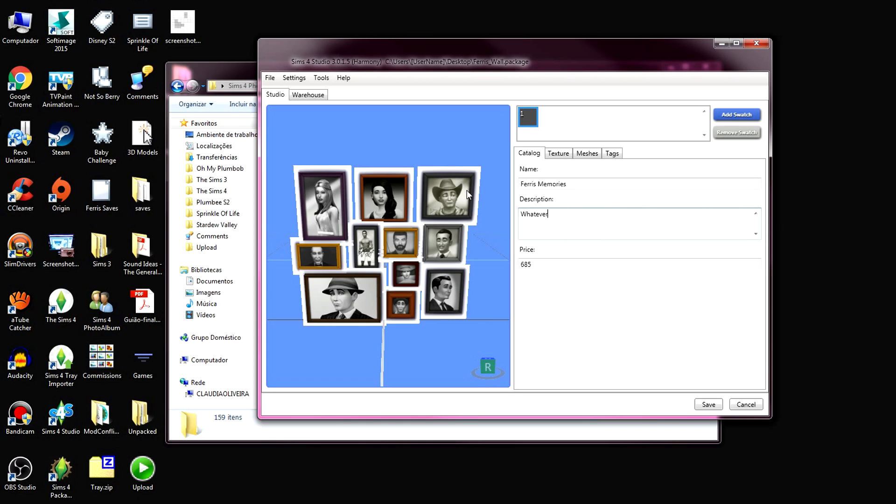
key(Tab)
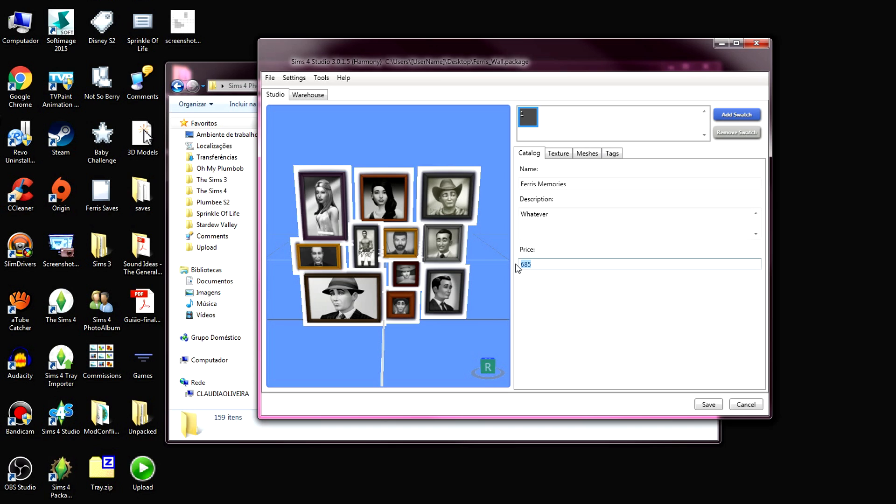
text(1)
Export the collage texture to the desktop as a PNG image named photosbase and close the desktop folder window
click(566, 159)
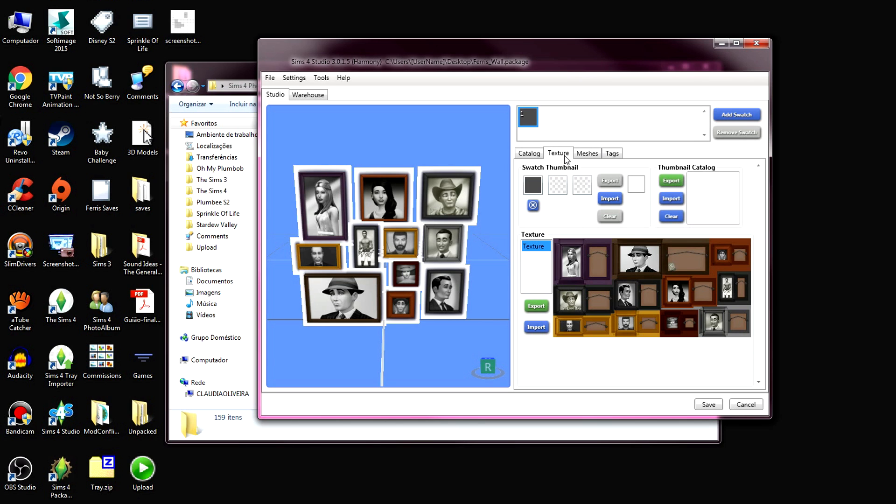
click(536, 306)
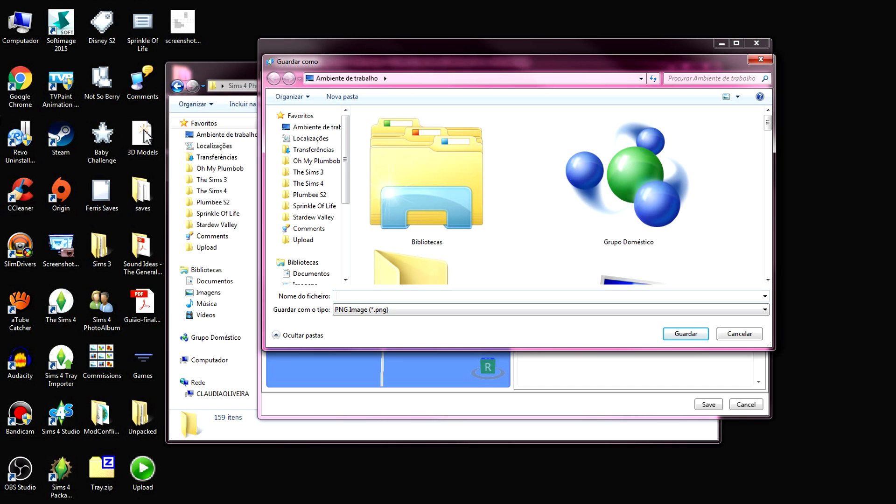
text(photosbase)
click(673, 334)
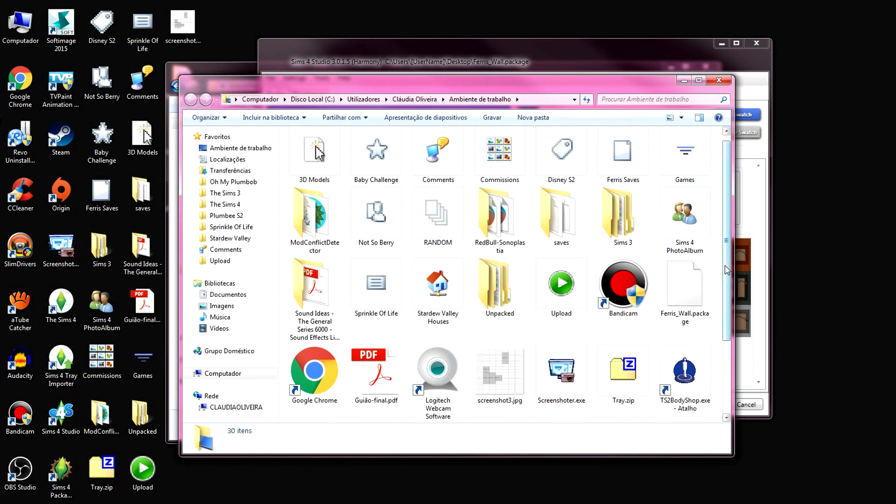
scroll(715, 377, down, 2)
click(720, 81)
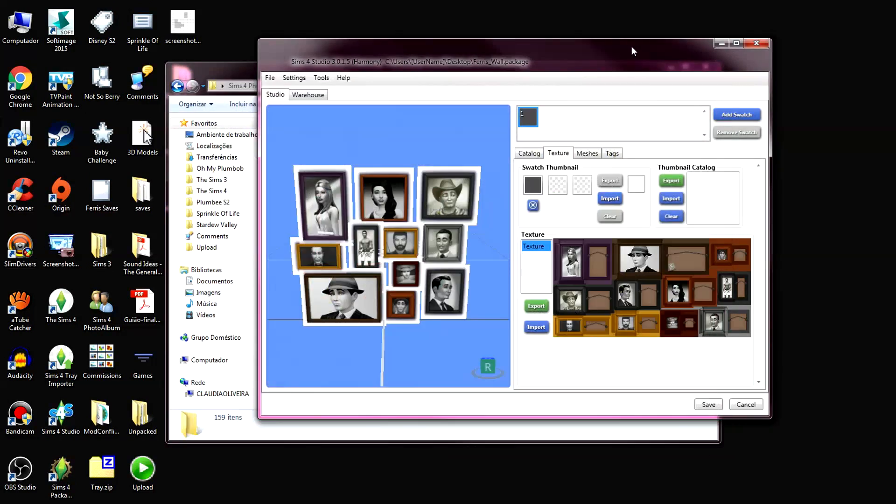
Switch to Photoshop and open the exported photosbase.png from the desktop as a new document
drag(634, 49, 850, 30)
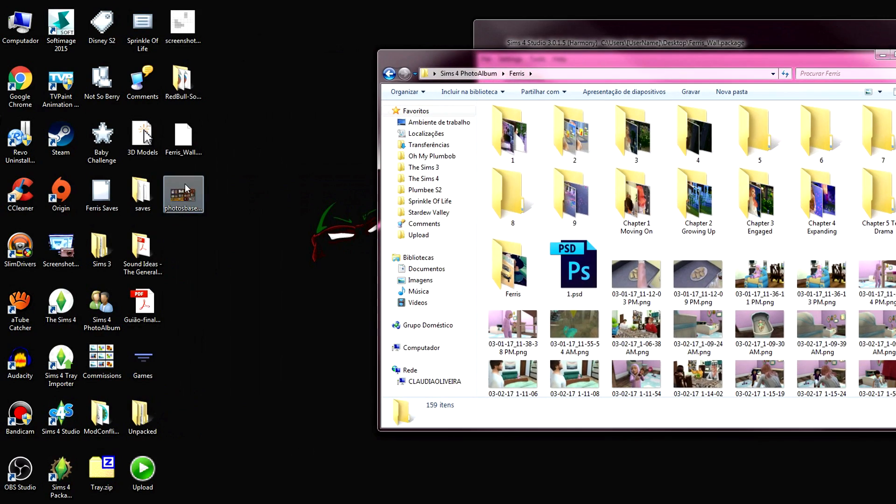
click(185, 187)
click(227, 347)
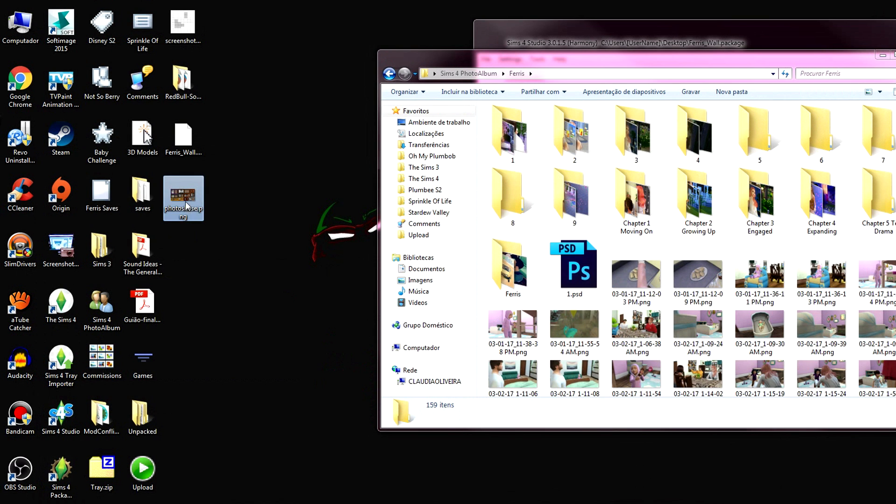
drag(186, 201, 129, 501)
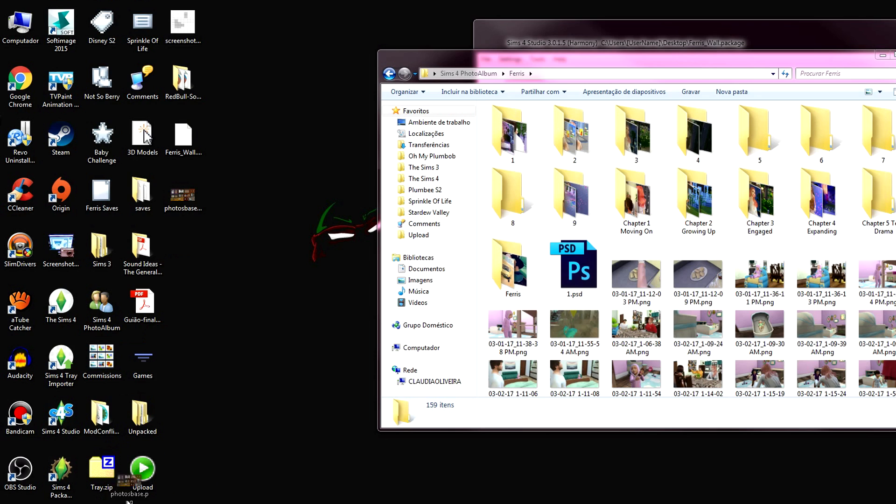
drag(129, 502, 303, 35)
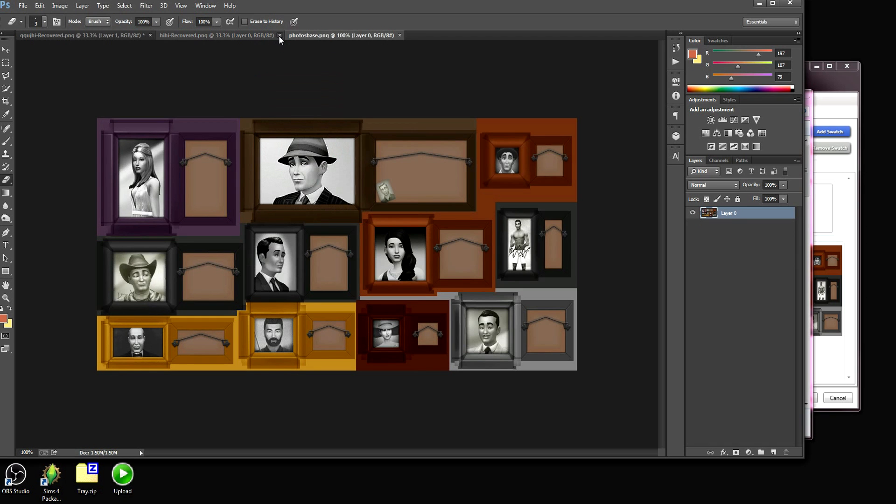
Close the two recovered PNG documents without saving changes, keeping only photosbase.png open
click(279, 36)
click(149, 35)
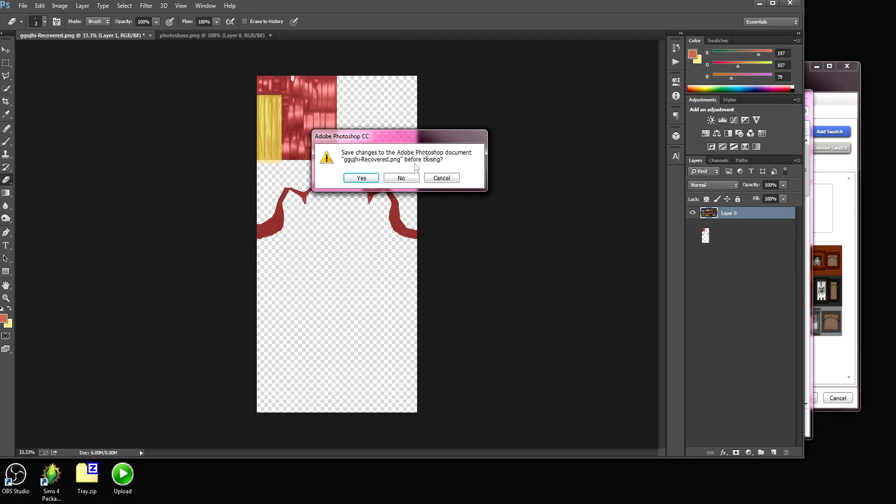
click(401, 177)
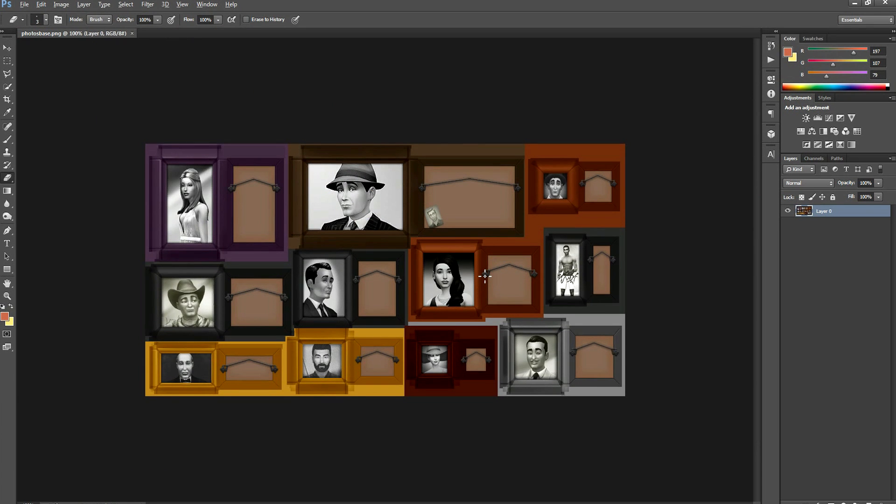
Select the long-haired woman's photo inside the purple frame with the Rectangular Marquee tool and delete it to transparency
alt+scroll(485, 276, up, 5)
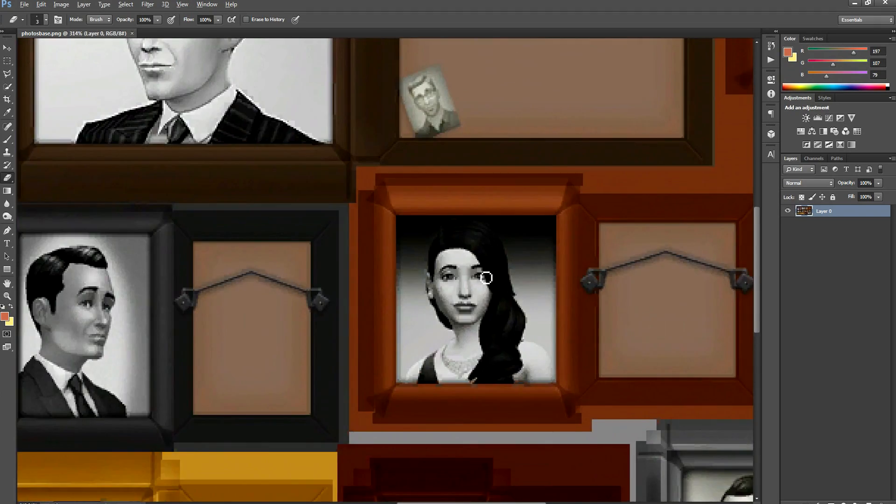
alt+scroll(487, 279, down, 7)
alt+scroll(487, 278, up, 5)
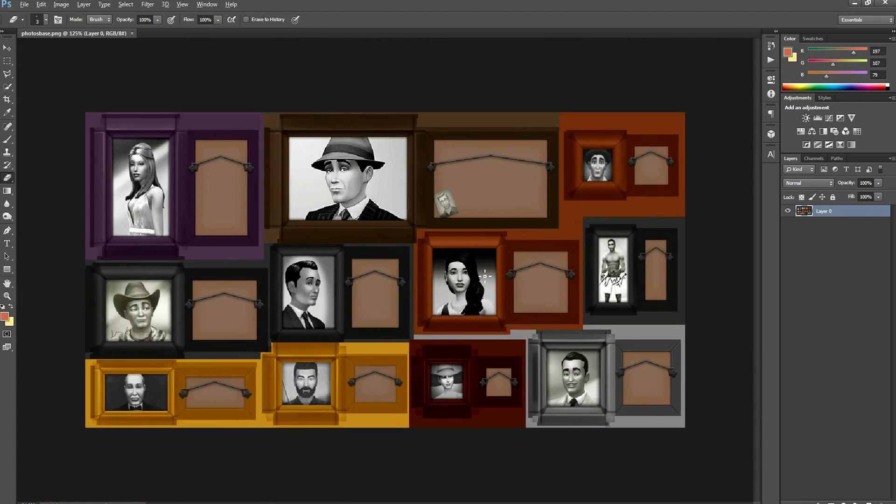
key(alt)
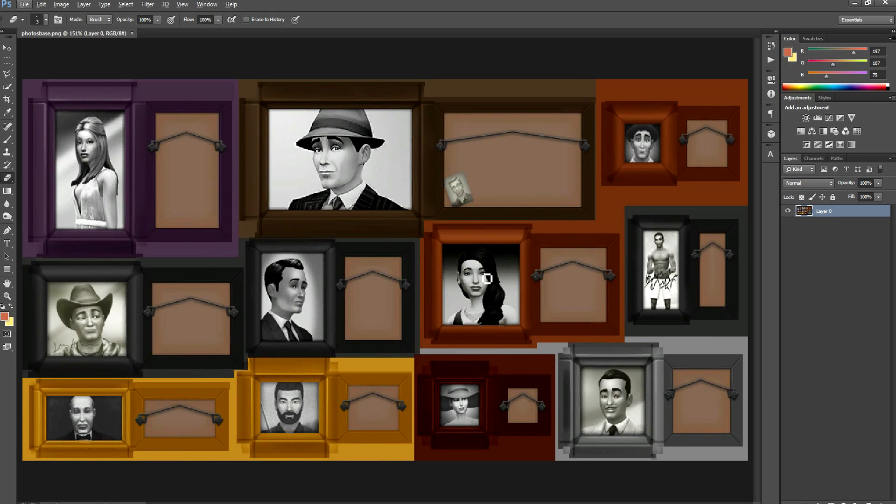
click(8, 62)
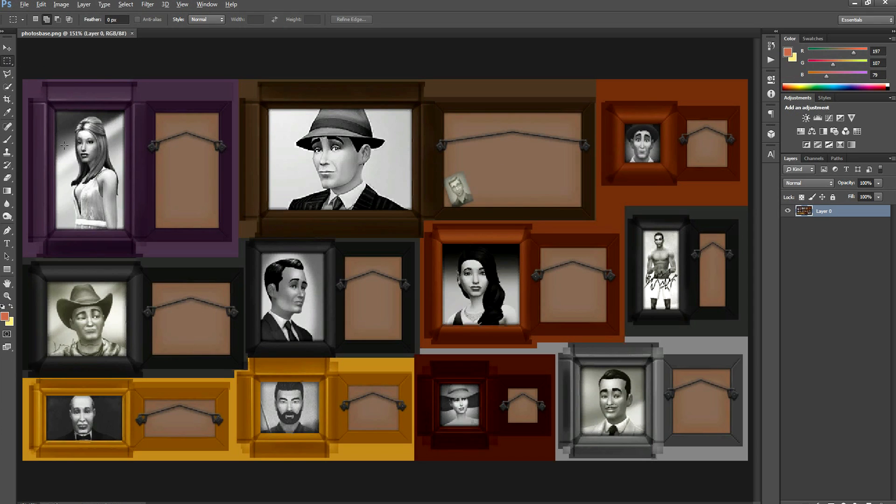
alt+scroll(64, 145, up, 13)
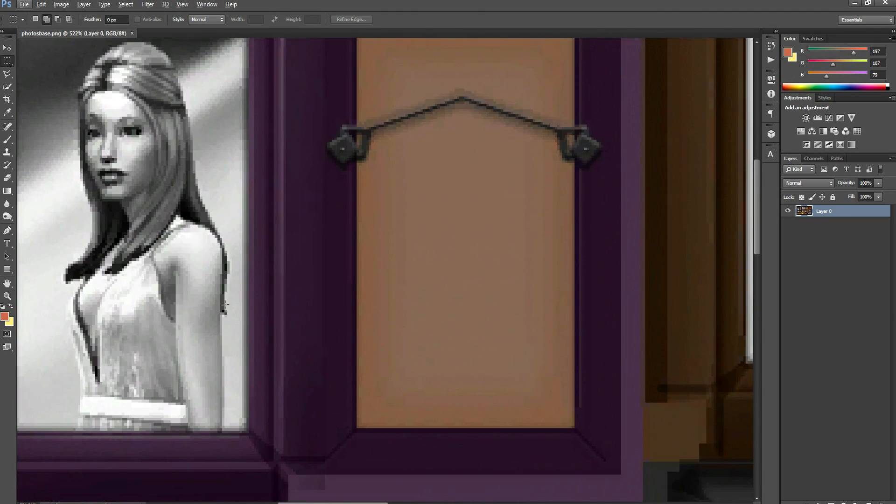
drag(310, 503, 285, 503)
scroll(229, 299, up, 4)
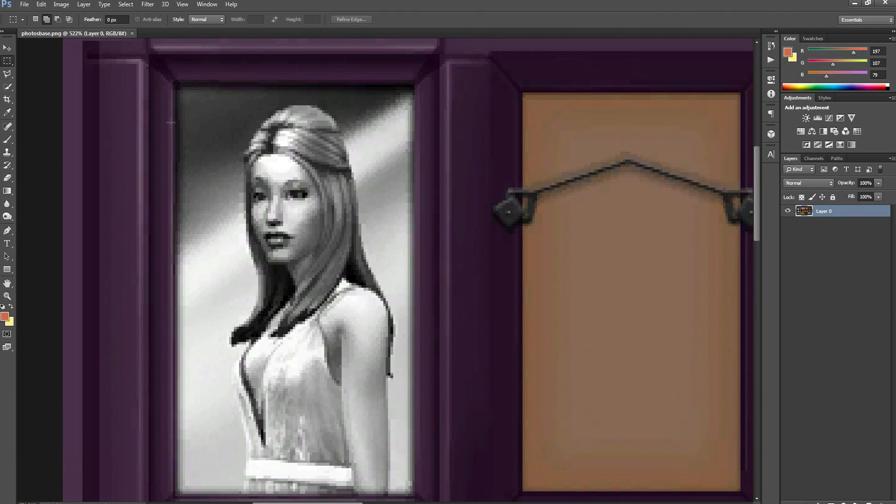
alt+scroll(171, 122, up, 5)
scroll(189, 126, up, 3)
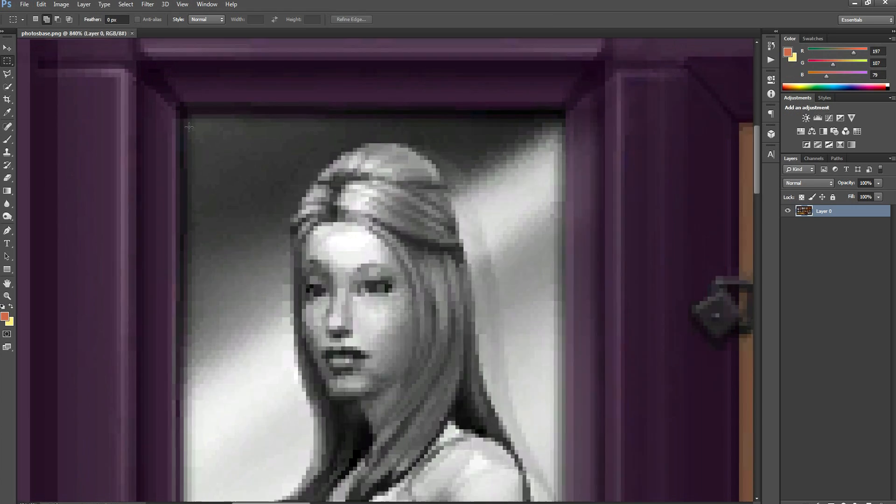
alt+scroll(189, 126, up, 6)
drag(183, 102, 489, 197)
drag(755, 238, 733, 125)
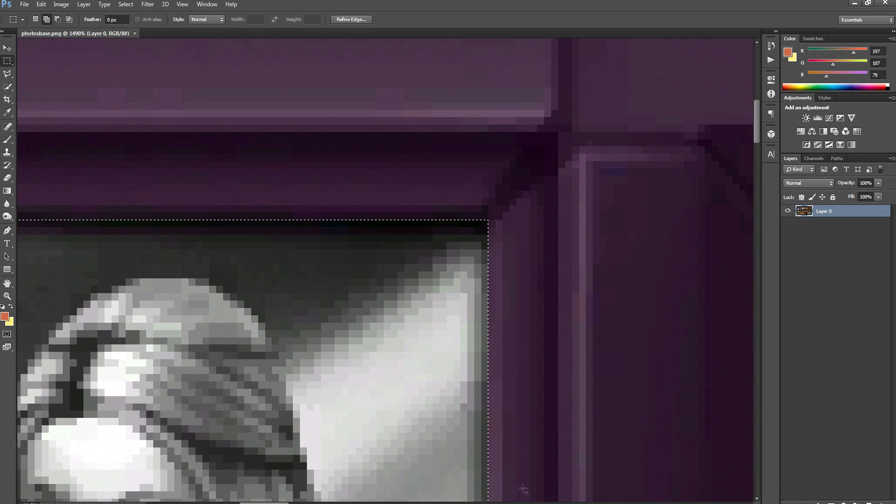
drag(264, 503, 232, 503)
scroll(417, 302, down, 2)
scroll(417, 302, up, 2)
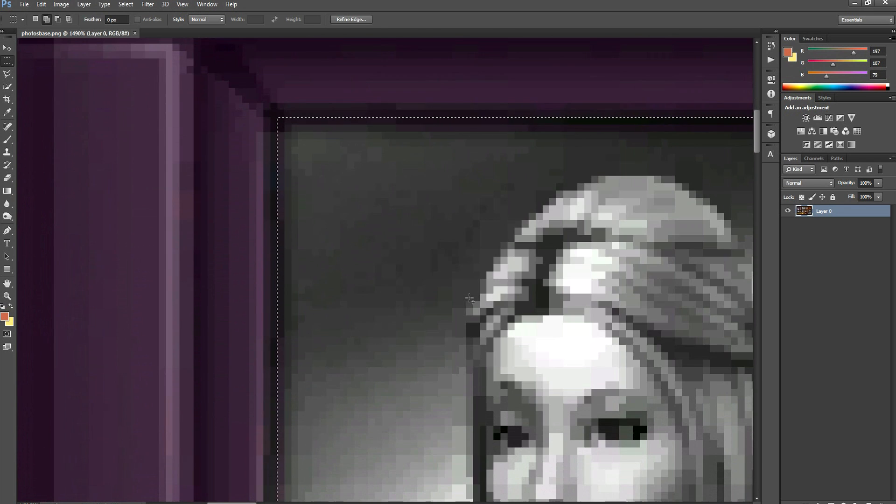
key(Delete)
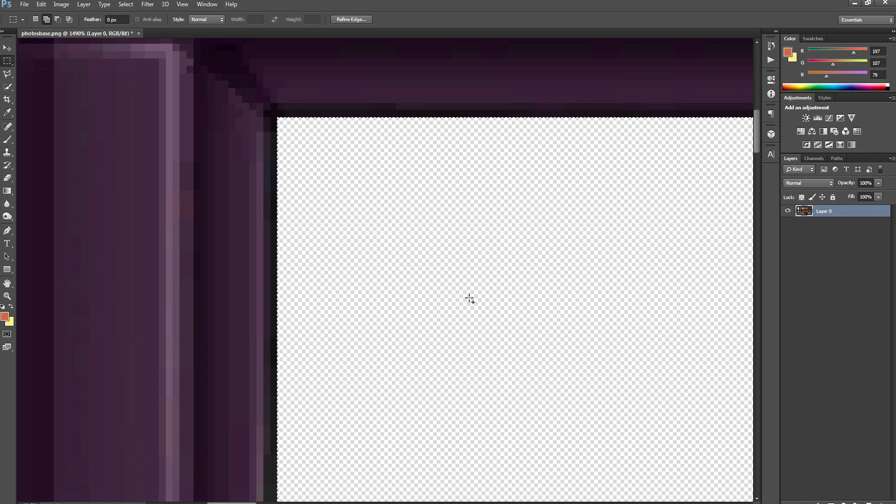
Select and delete the photos inside the large brown frame and the narrow black frame, keeping the frames intact
alt+scroll(470, 298, down, 5)
alt+scroll(489, 283, down, 5)
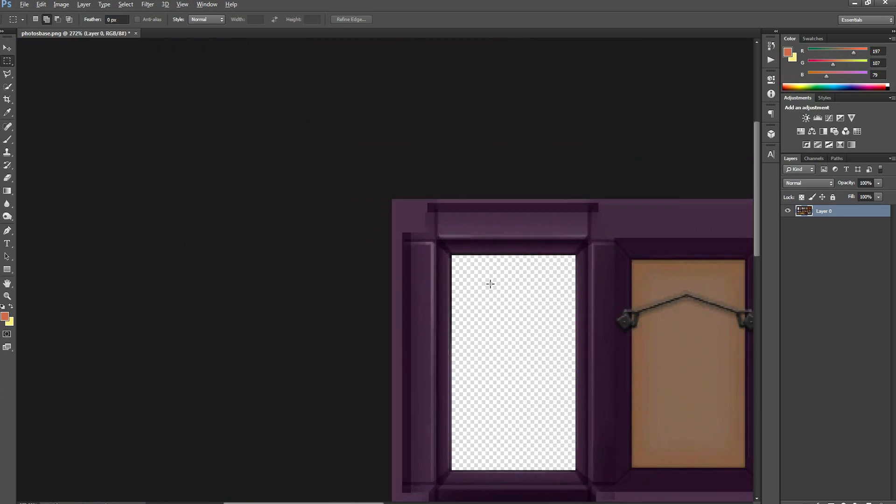
alt+scroll(422, 252, up, 4)
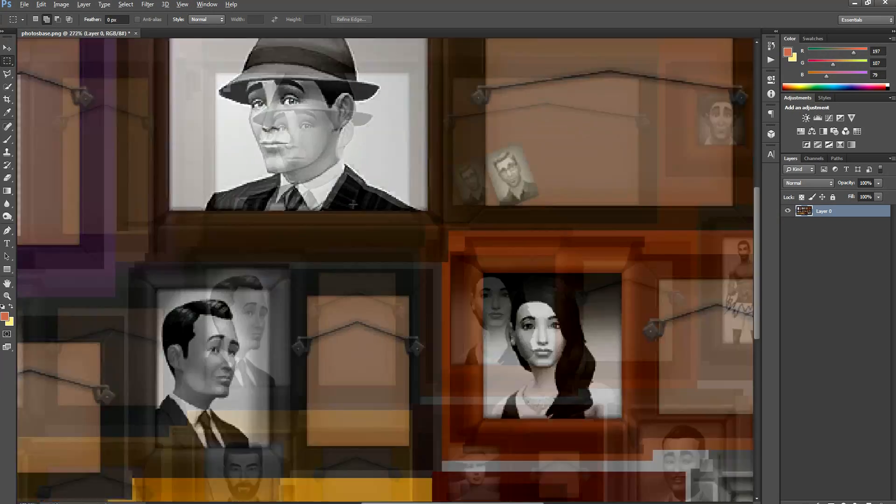
scroll(124, 167, up, 2)
alt+scroll(123, 166, up, 4)
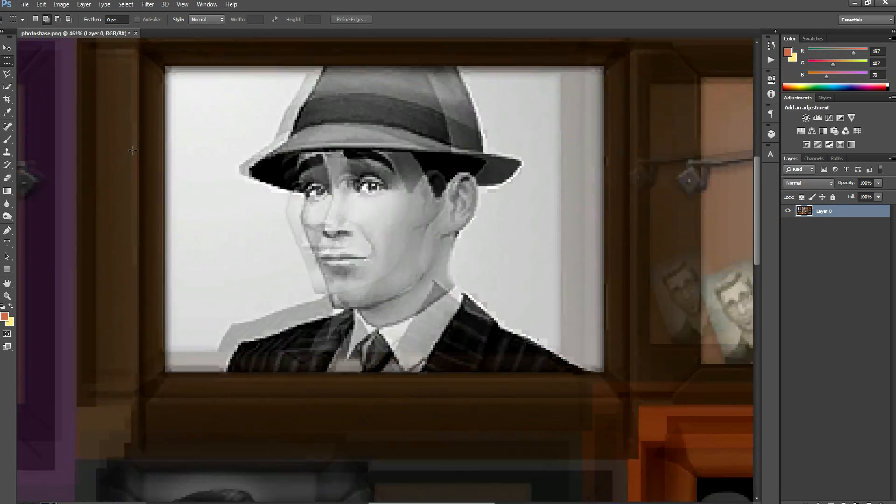
alt+scroll(181, 138, up, 2)
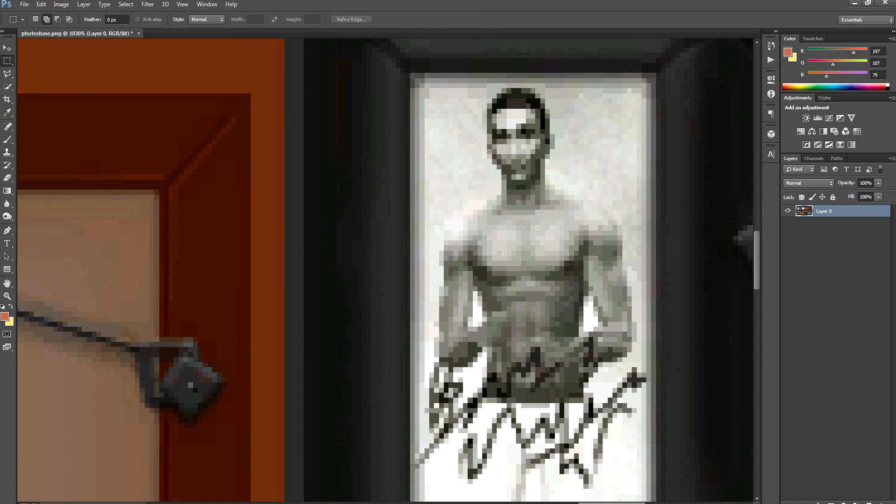
drag(413, 74, 656, 493)
key(Delete)
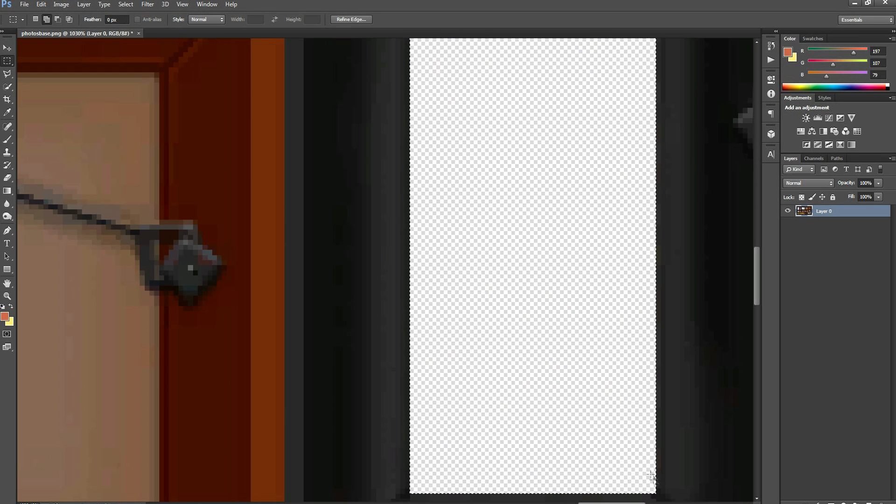
Check the collage preview in Sims 4 Studio, return to Photoshop and cut out the suited man's photo inside the grey frame
scroll(650, 390, down, 4)
drag(760, 314, 763, 416)
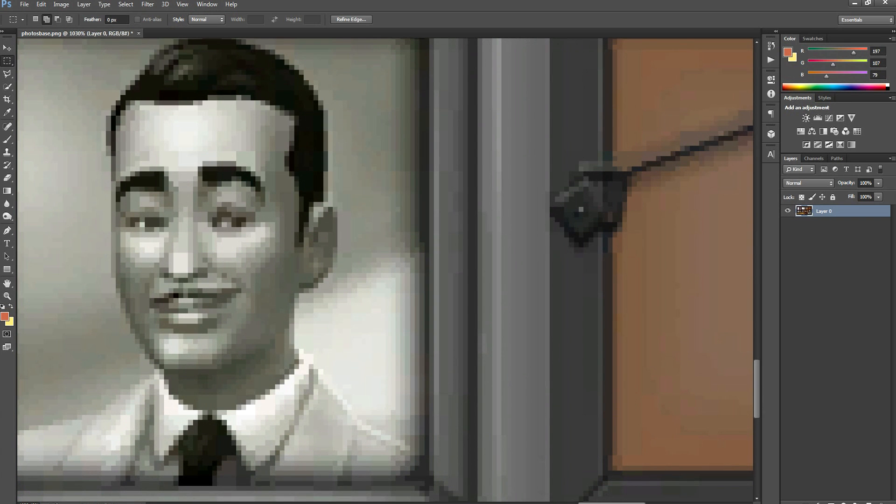
drag(613, 503, 602, 503)
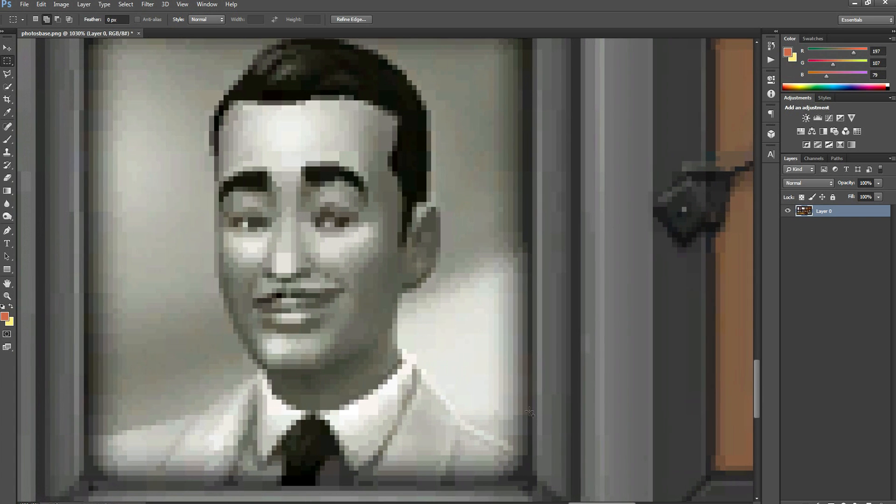
scroll(530, 412, up, 2)
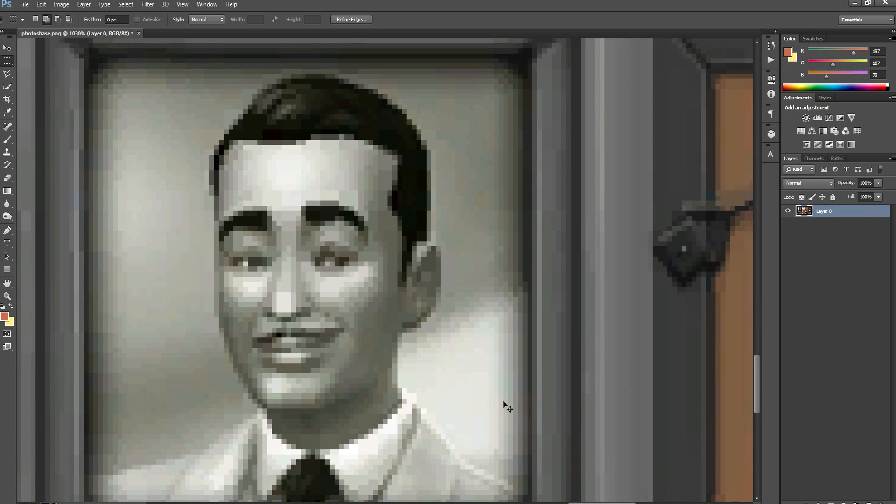
key(ctrl+d)
click(492, 503)
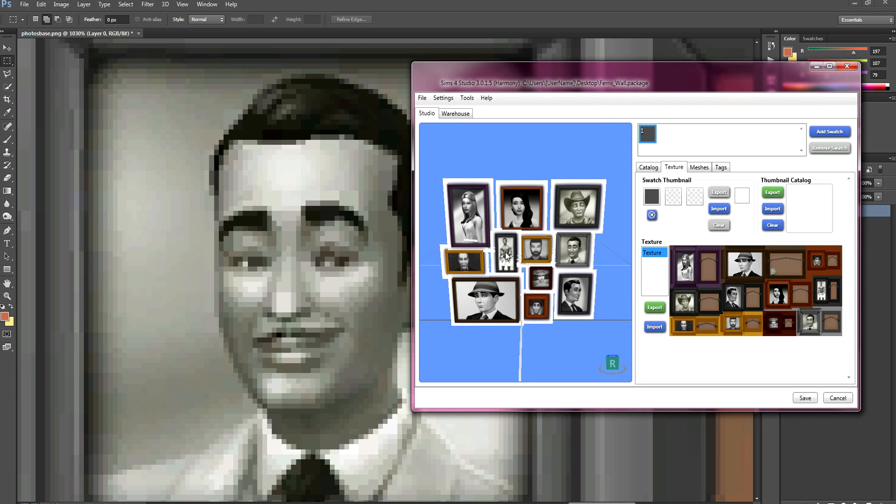
click(585, 2)
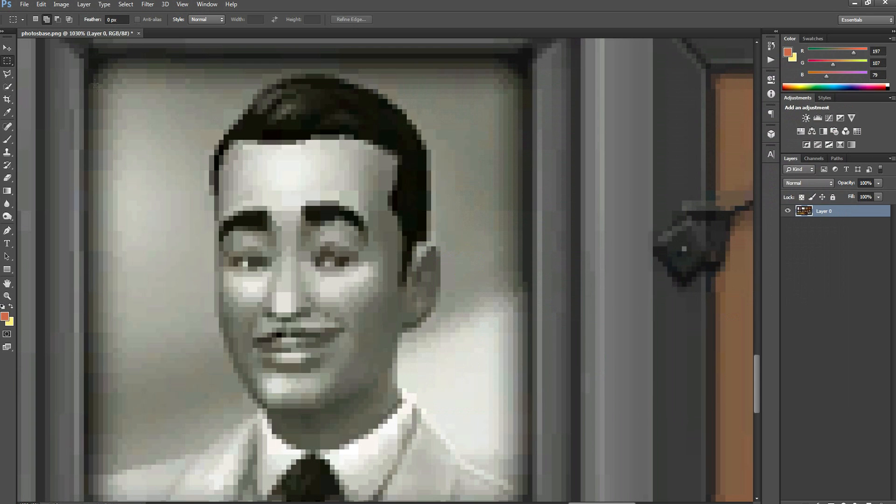
drag(90, 62, 531, 390)
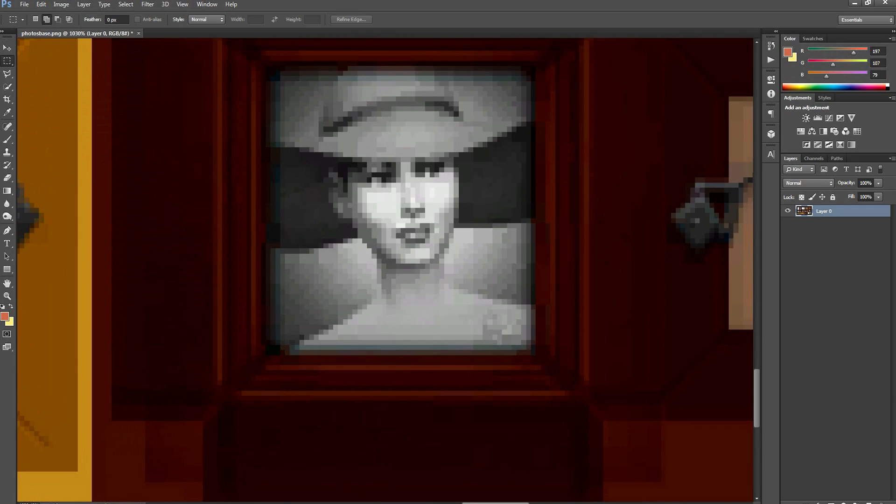
Select and delete the hat portrait inside the dark red frame and the bearded man's photo inside the yellow frame
scroll(290, 167, up, 3)
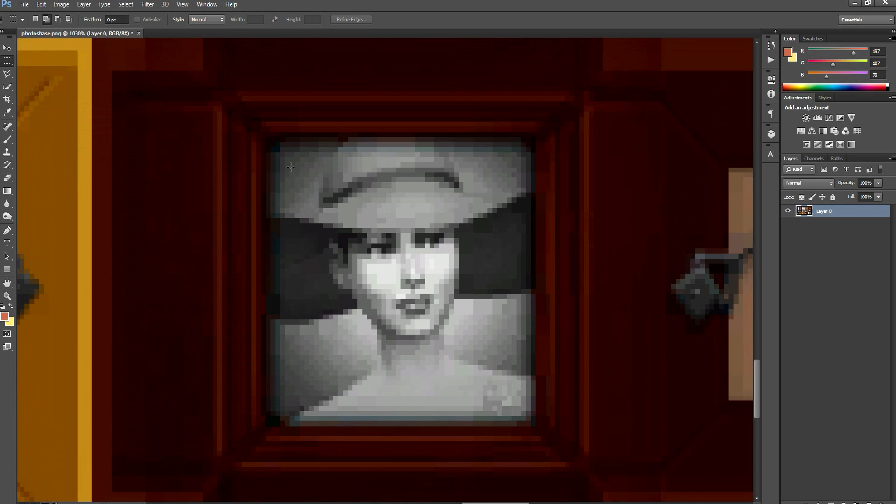
drag(270, 141, 537, 426)
key(Delete)
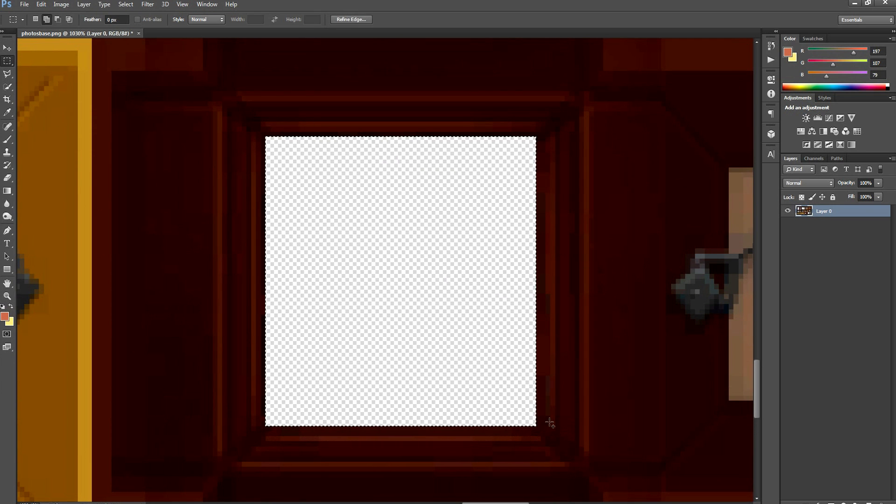
key(ctrl+d)
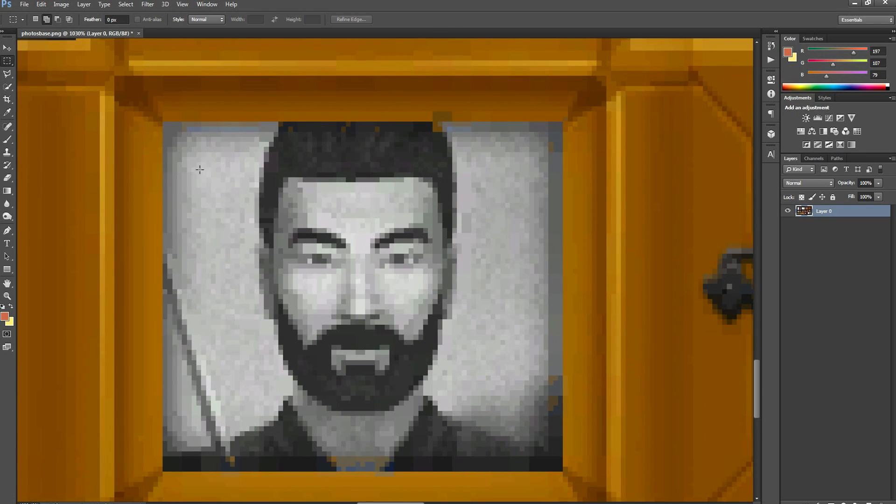
drag(163, 121, 563, 472)
key(Delete)
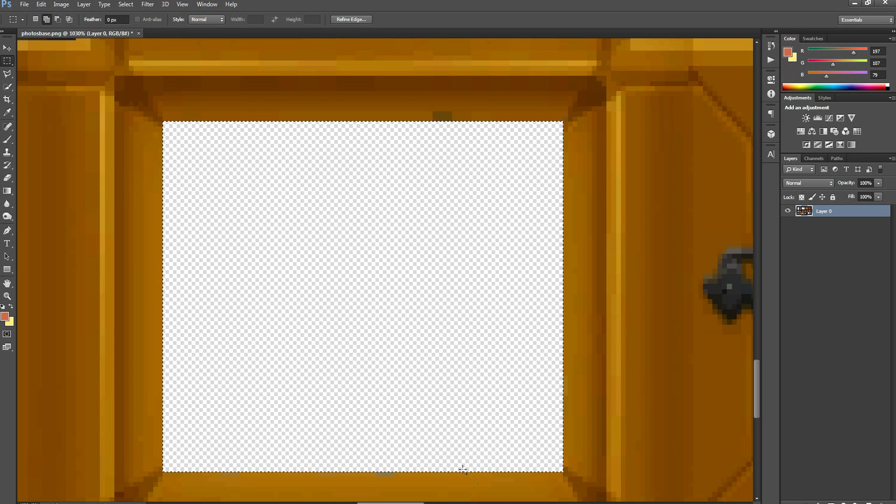
Browse the Documents library to the Mods folder inside Sims 4 Studio, minimise the folder window and return to Photoshop
key(alt+Tab)
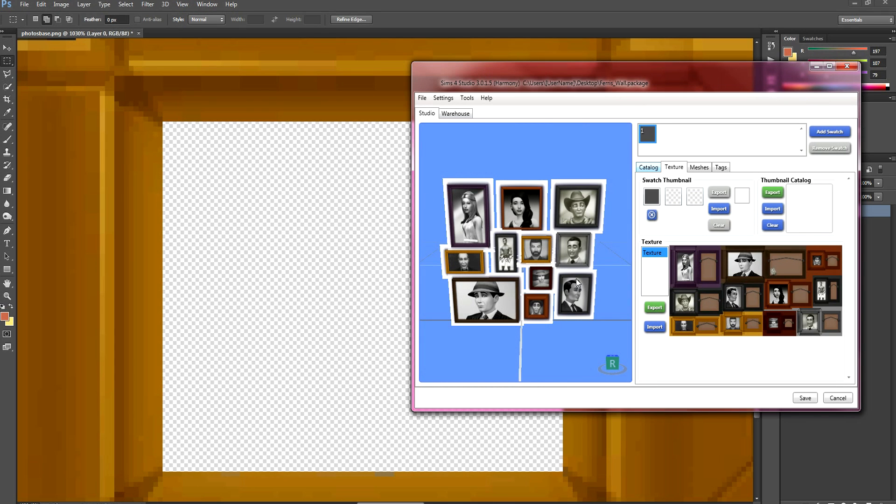
click(89, 502)
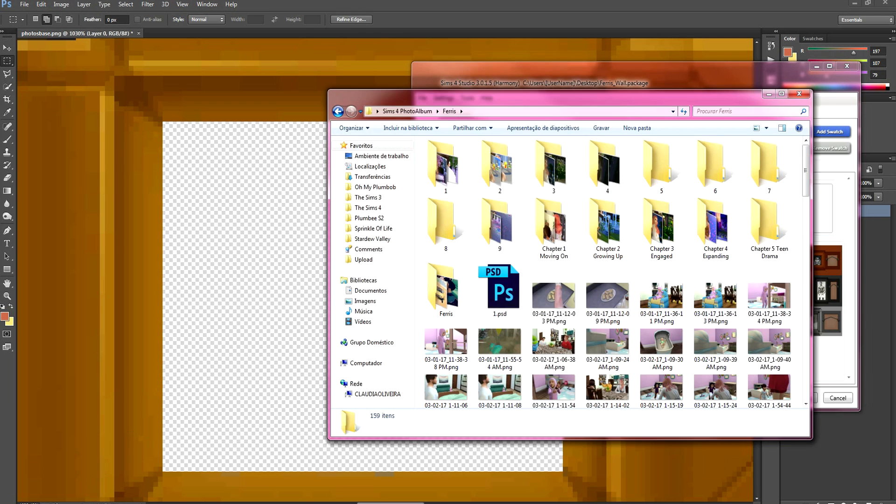
click(379, 291)
scroll(495, 338, down, 1)
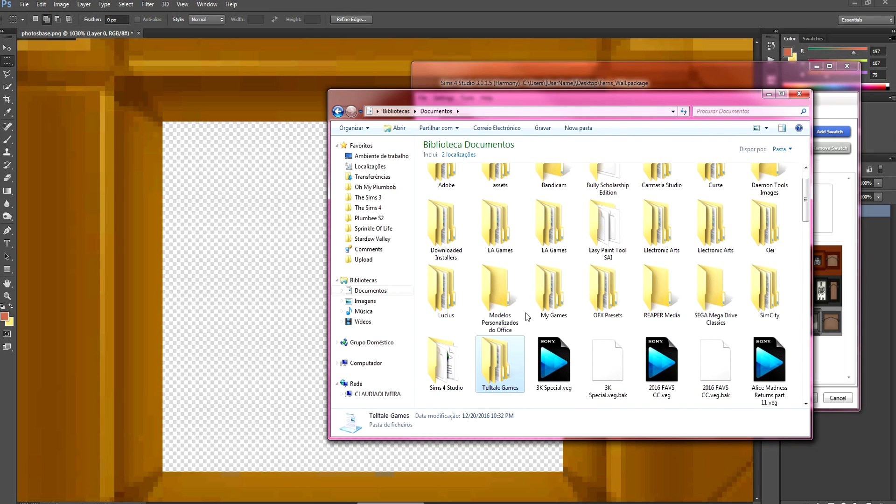
click(444, 374)
double_click(444, 369)
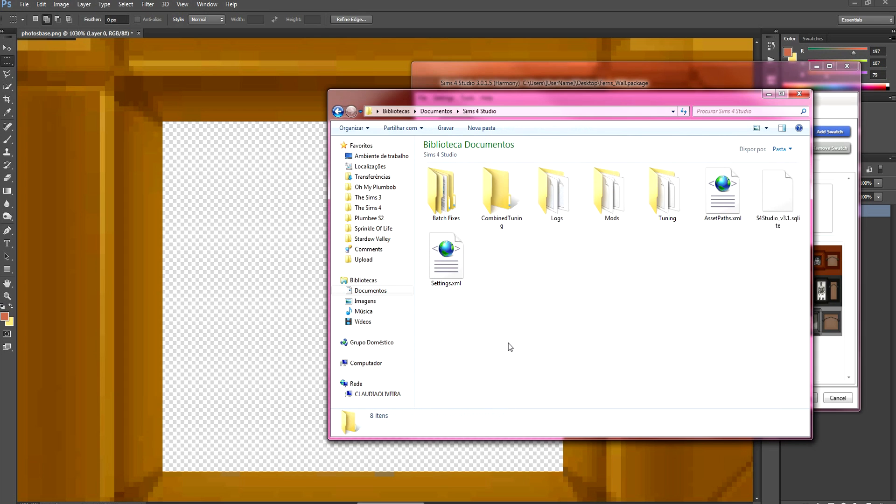
double_click(606, 207)
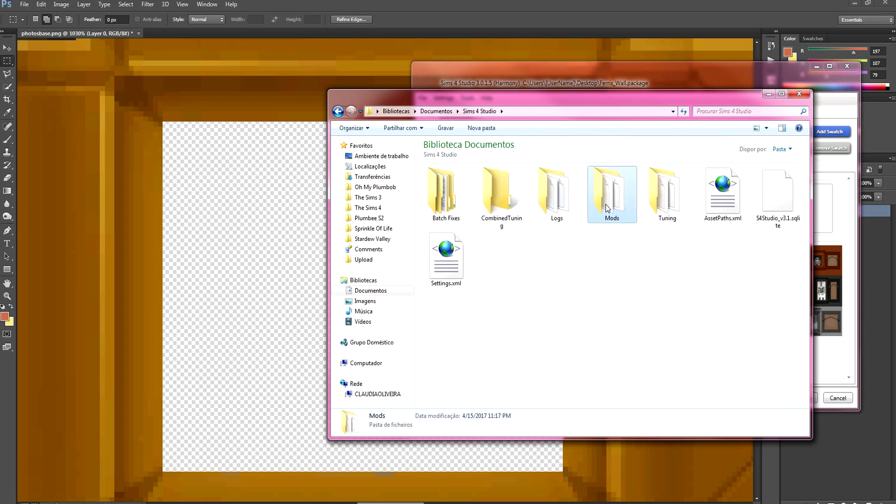
click(768, 94)
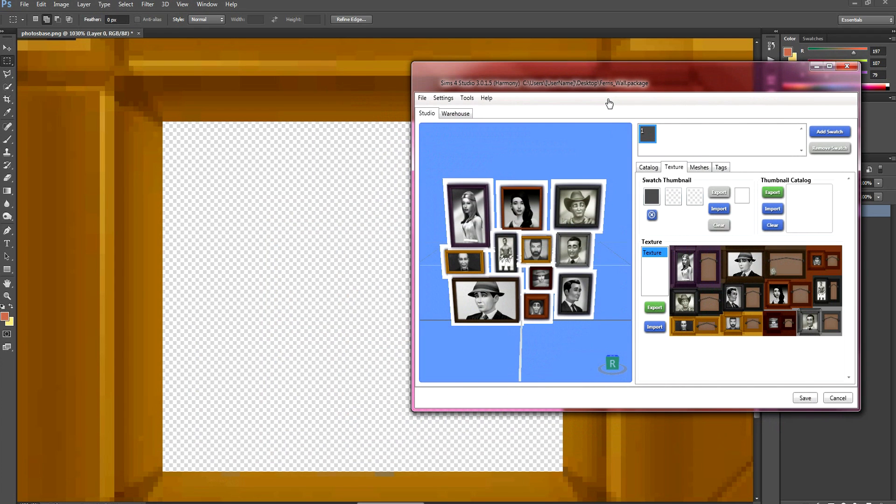
click(625, 2)
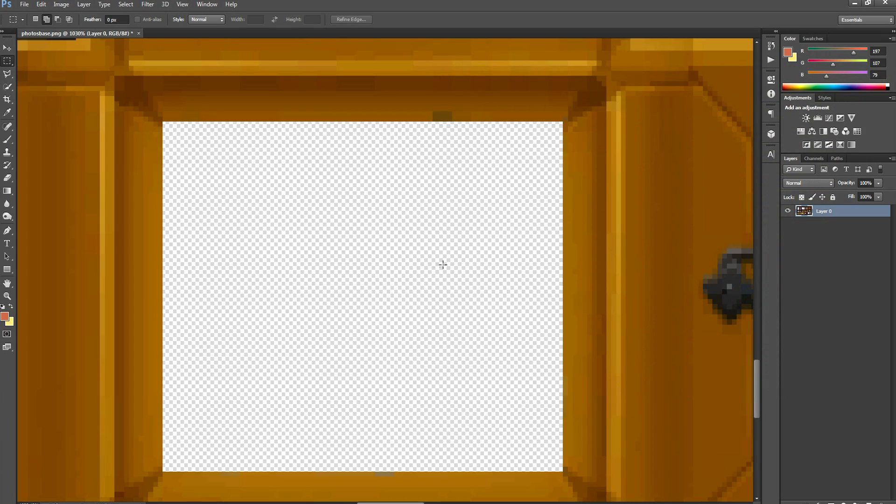
Select and delete the leftover photo strip along the lower edge of the large orange frame's opening, then clear the selection
alt+scroll(394, 289, down, 1)
alt+scroll(394, 289, down, 4)
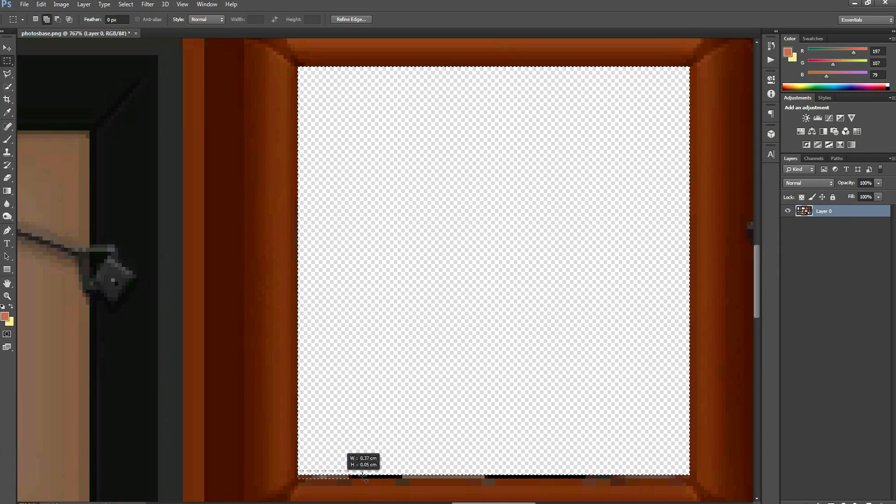
drag(363, 477, 698, 478)
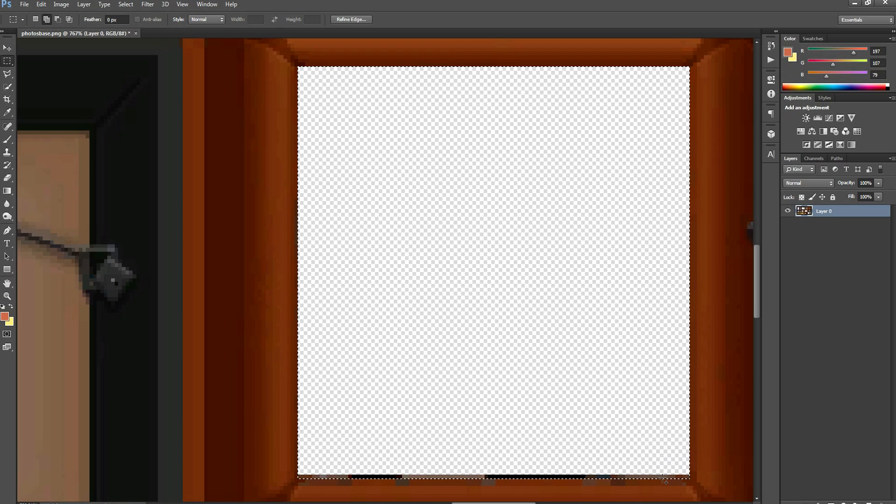
key(Delete)
key(ctrl+d)
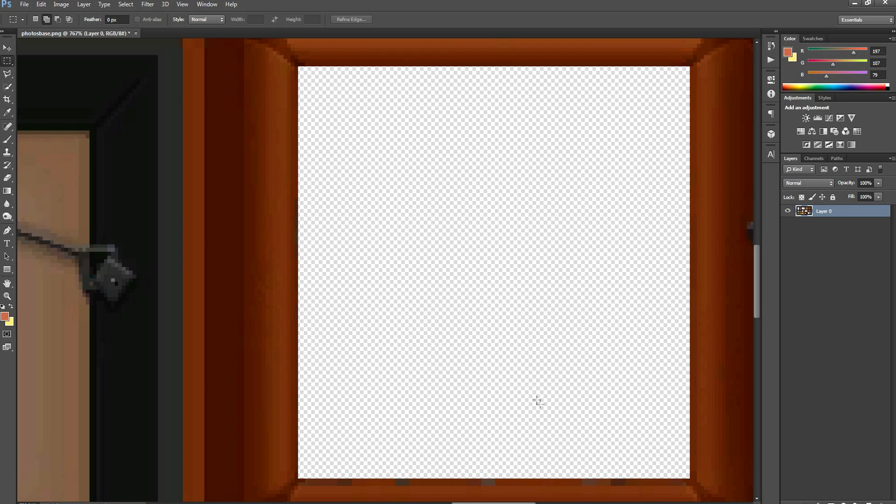
Select and delete the cowboy hat portrait inside the wide black frame, keeping the frame intact
alt+scroll(538, 401, down, 8)
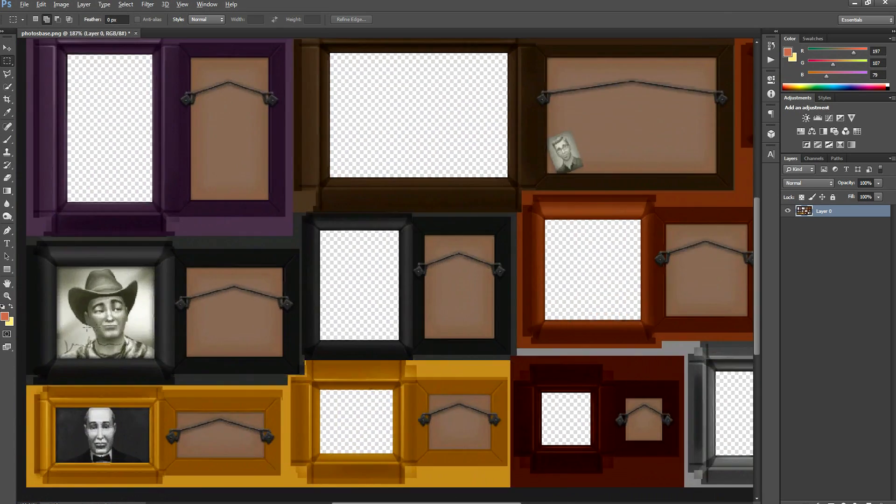
alt+scroll(86, 327, up, 8)
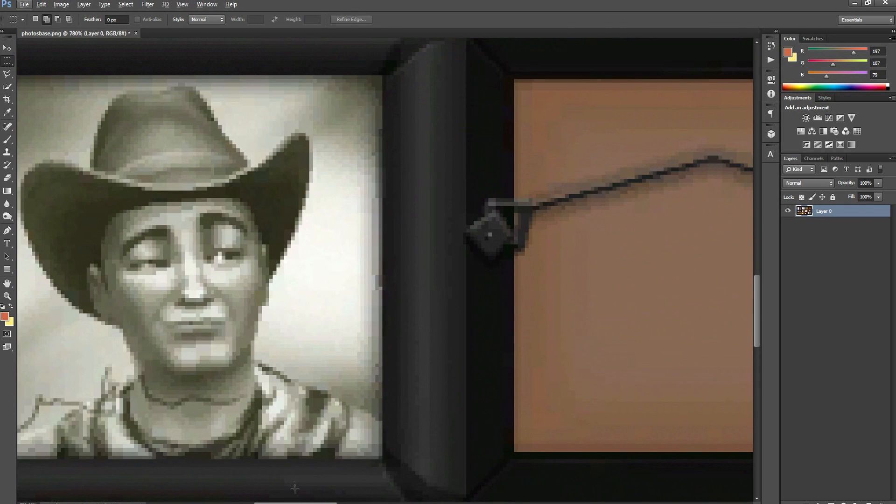
drag(18, 77, 505, 418)
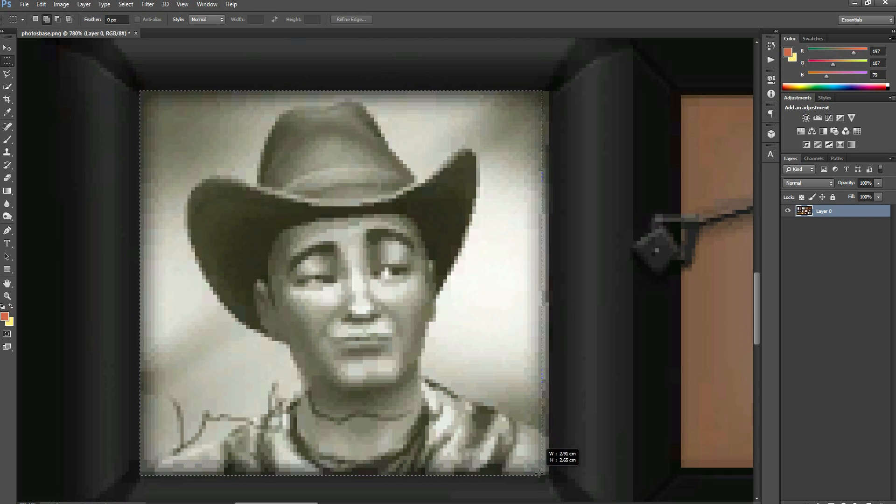
drag(546, 475, 549, 475)
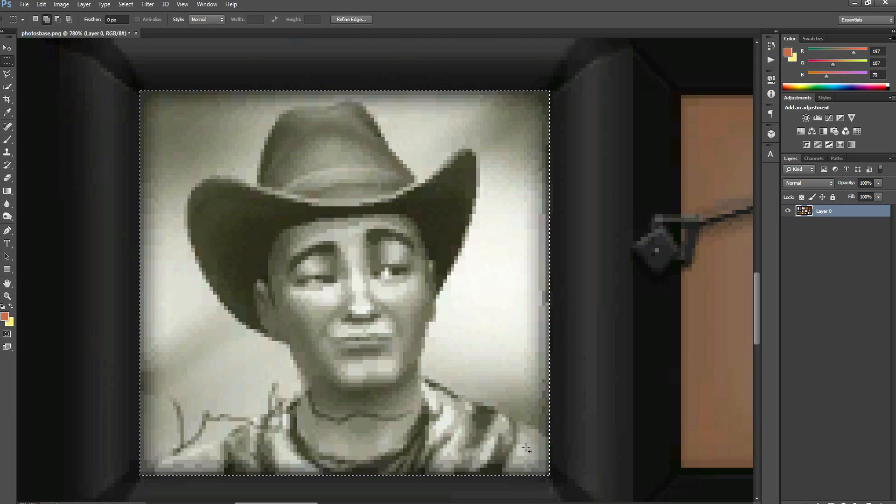
key(Delete)
alt+scroll(500, 432, down, 4)
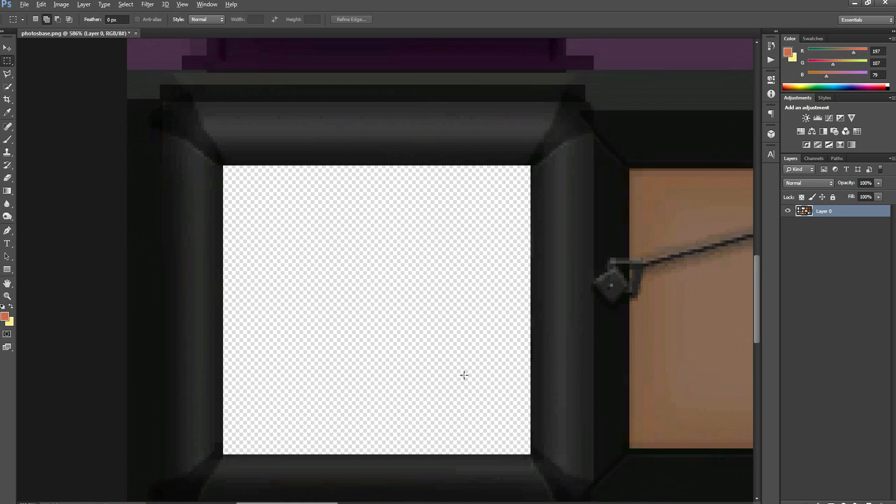
Select and delete the bald man's portrait inside the wide yellow frame, keeping the frame intact
alt+scroll(465, 390, down, 6)
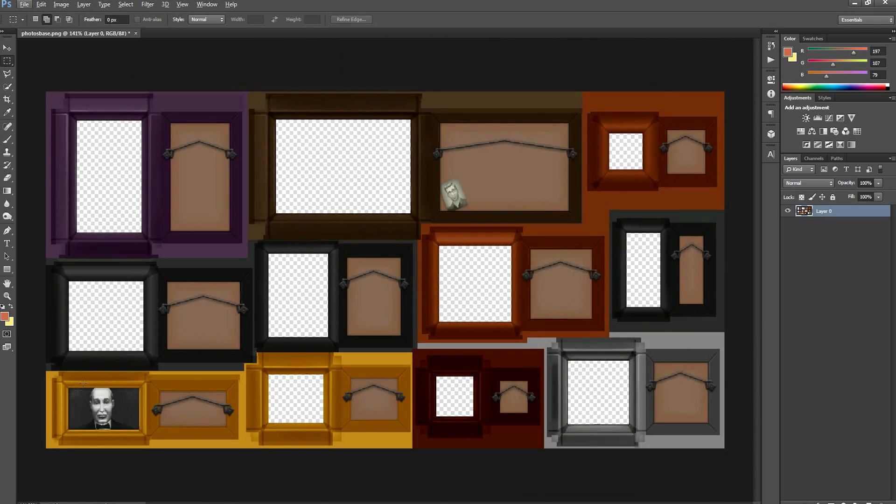
alt+scroll(83, 383, up, 7)
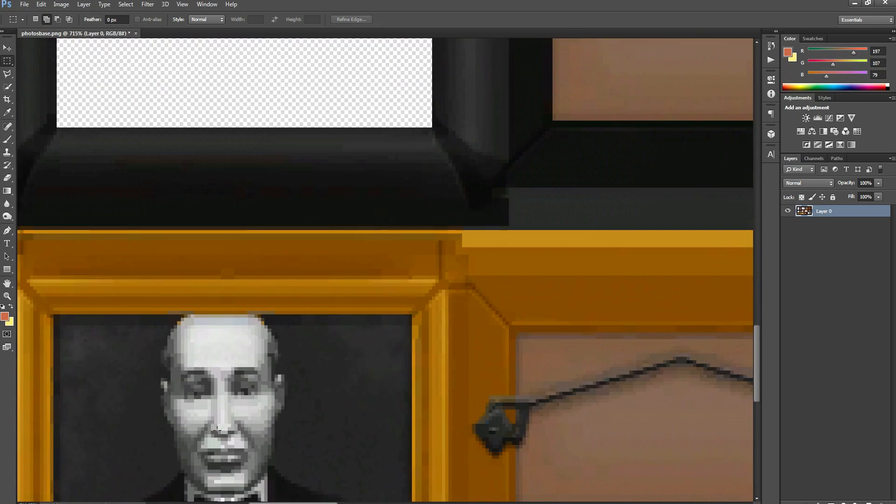
alt+scroll(217, 431, up, 1)
scroll(202, 383, down, 4)
alt+scroll(127, 338, up, 3)
drag(24, 218, 536, 485)
key(Delete)
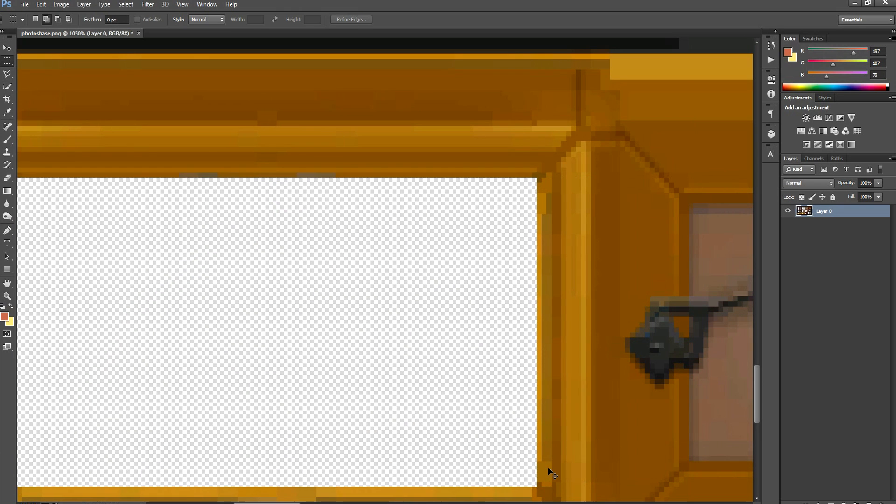
alt+scroll(549, 471, down, 5)
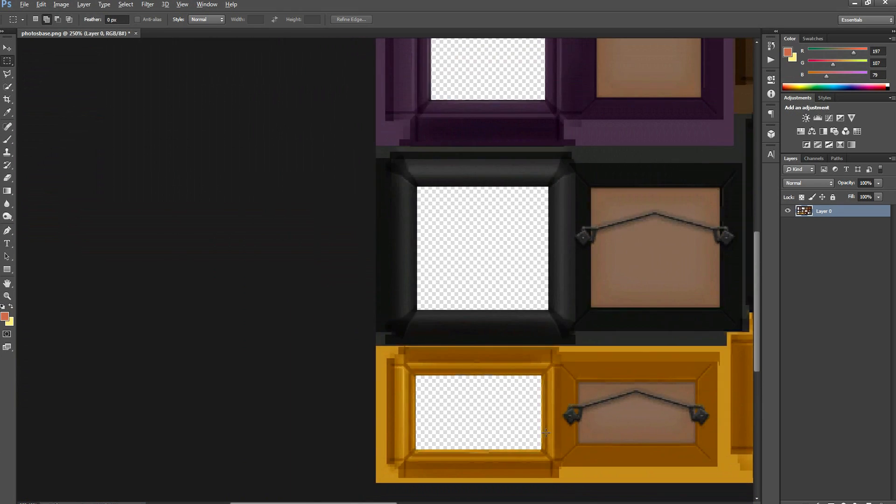
alt+scroll(546, 432, down, 2)
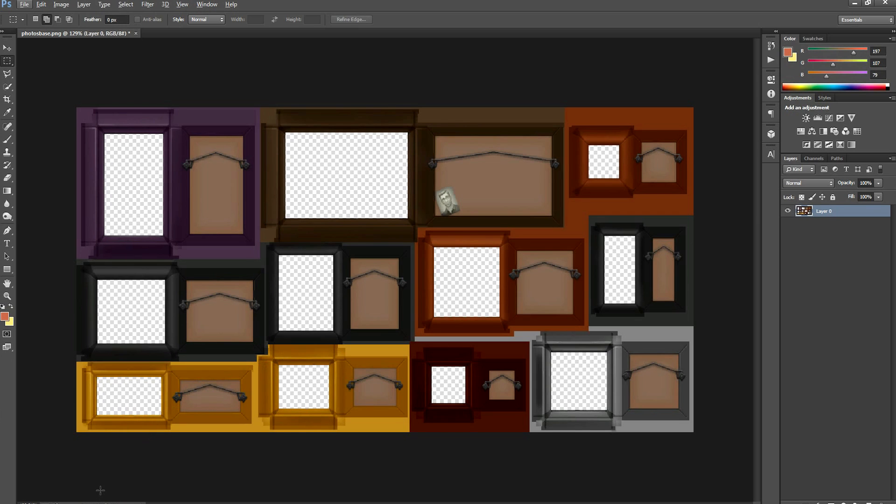
Open the family screenshots in Photoshop as separate documents alongside photosbase.png
key(alt+Tab)
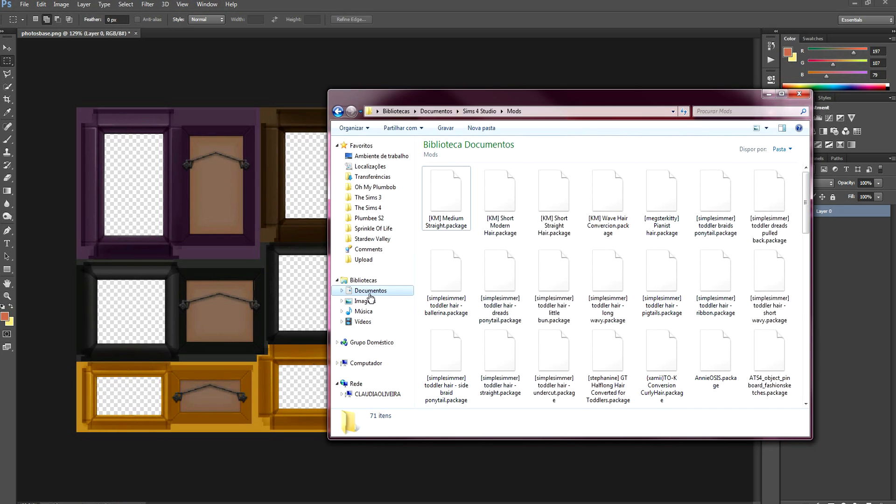
key(alt+Tab)
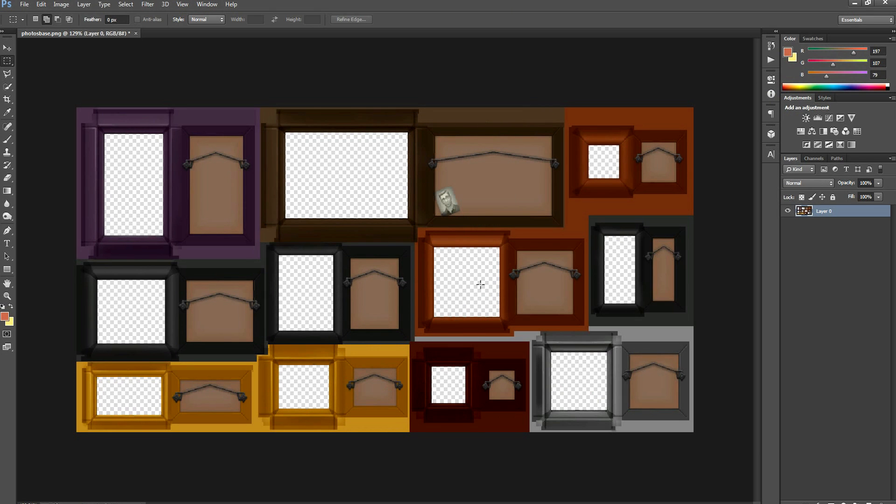
click(262, 503)
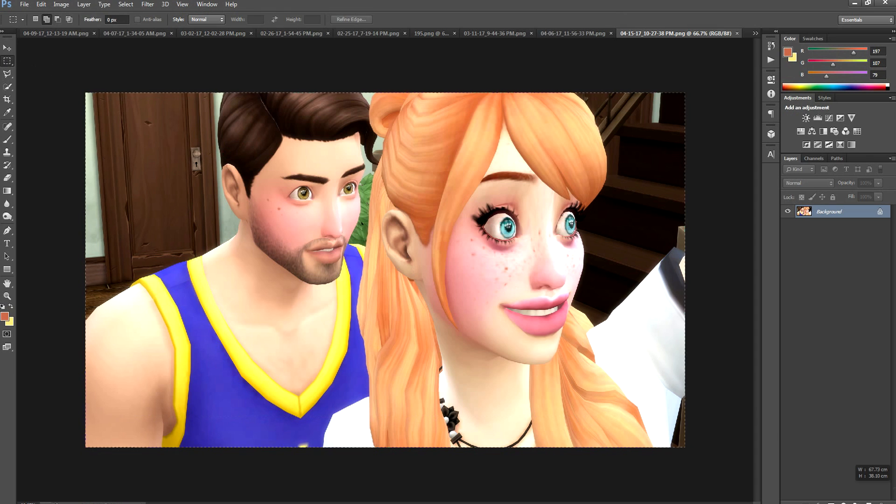
Copy the whole 04-15-17_10-27-38 PM.png image into photosbase.png and place its layer beneath the frame layer
key(ctrl+a)
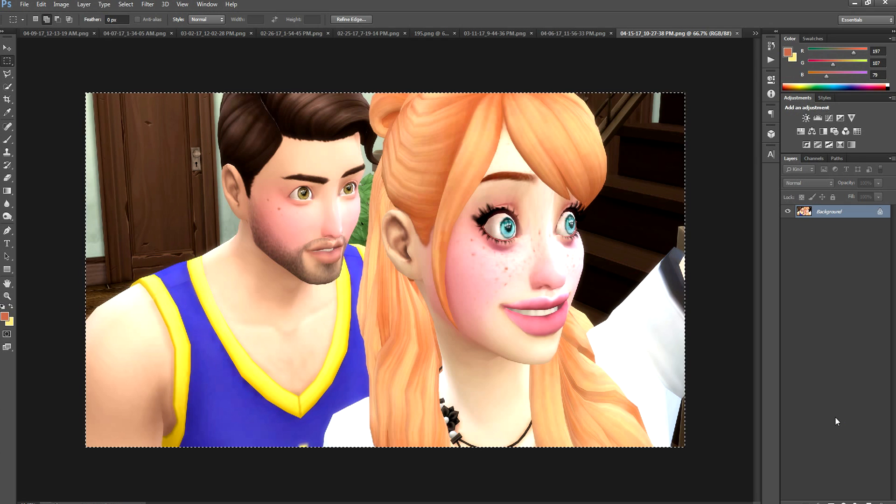
click(755, 33)
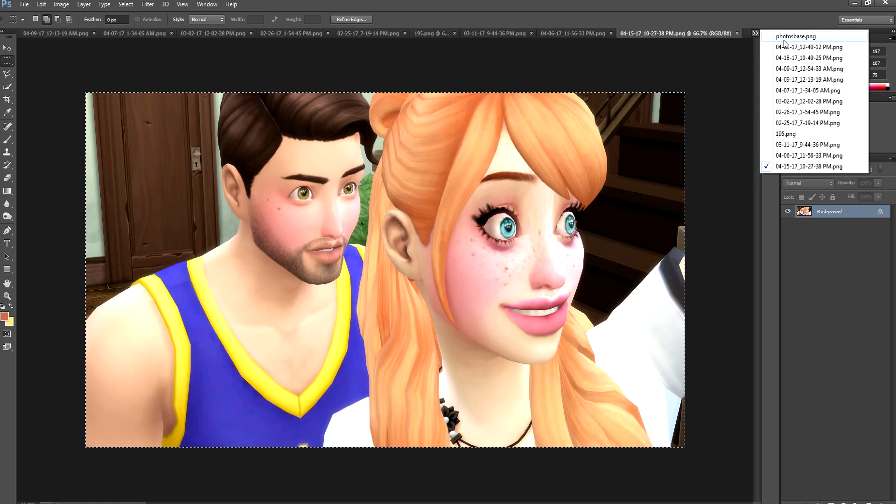
click(794, 36)
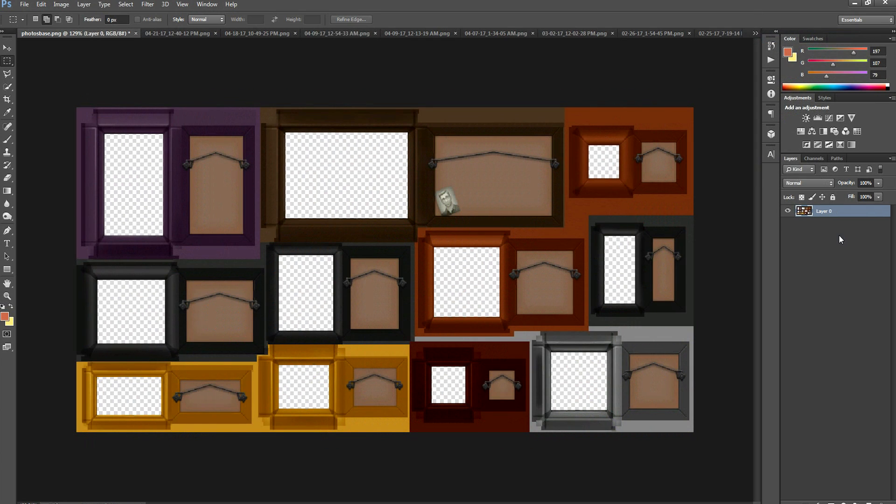
key(ctrl+v)
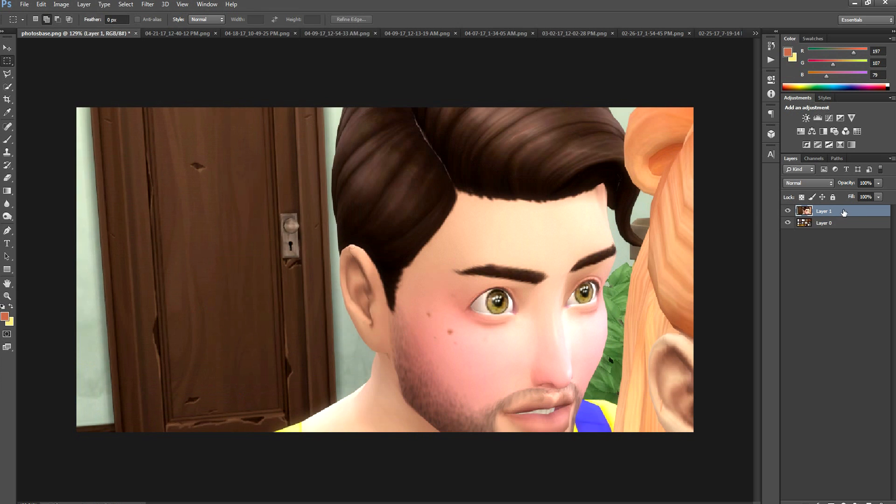
drag(839, 225, 835, 233)
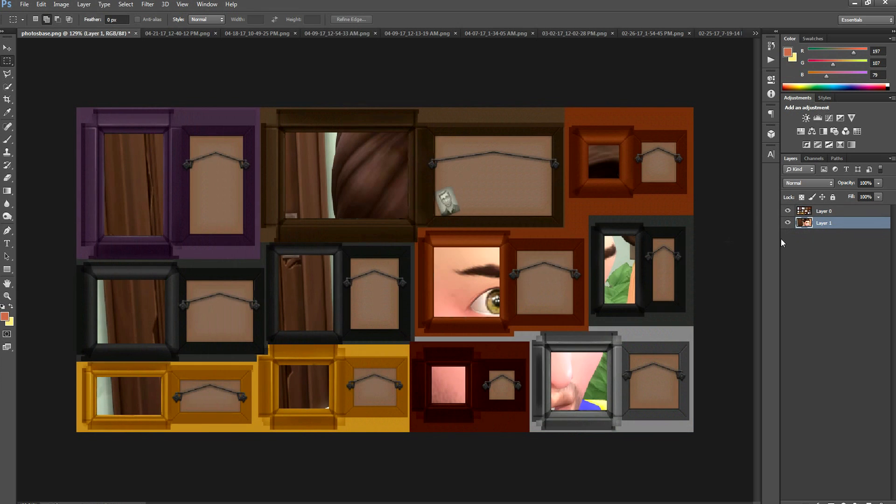
Scale the pasted couple photo to about 10.3%, position it behind the squarer yellow frame's opening, apply the transform and inspect the fit
key(ctrl+t)
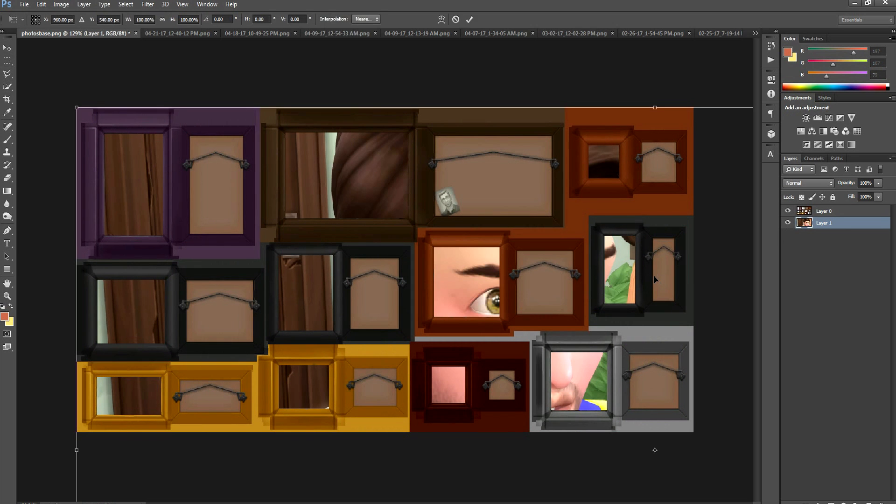
alt+scroll(466, 331, down, 12)
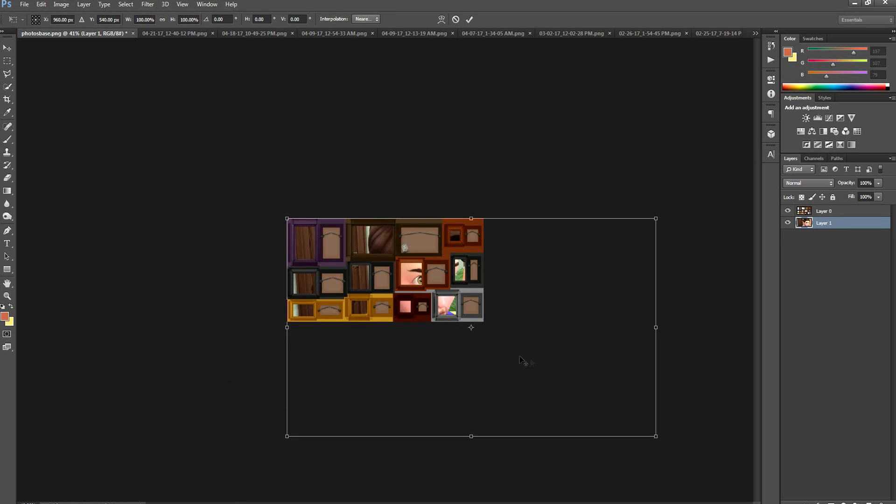
shift+drag(658, 440, 332, 290)
alt+scroll(385, 270, up, 12)
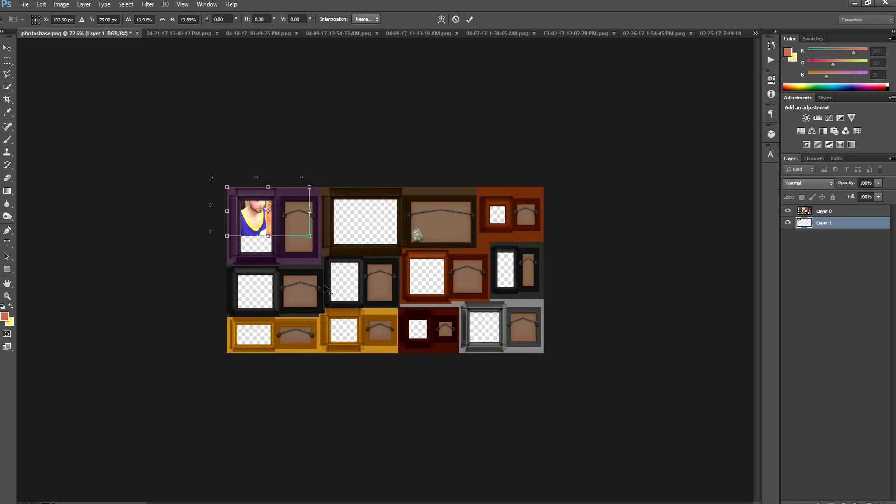
shift+drag(259, 220, 334, 408)
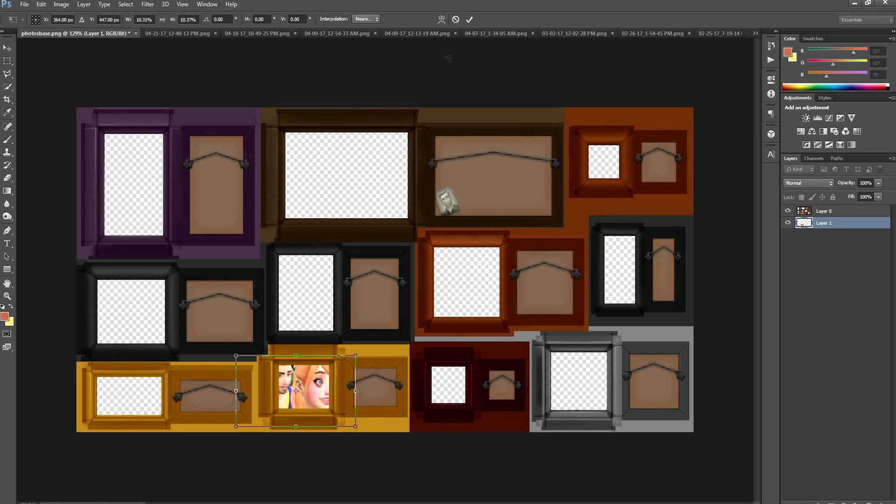
click(470, 20)
alt+scroll(326, 365, up, 5)
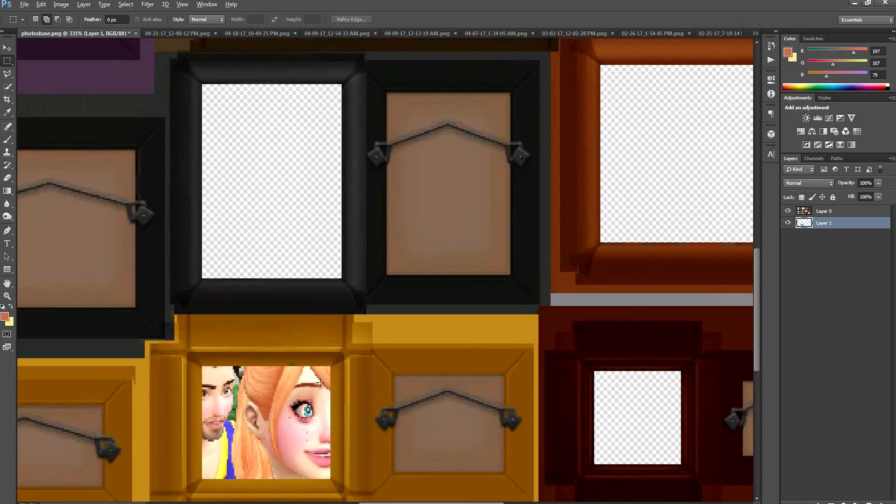
alt+scroll(310, 377, up, 2)
scroll(210, 409, down, 1)
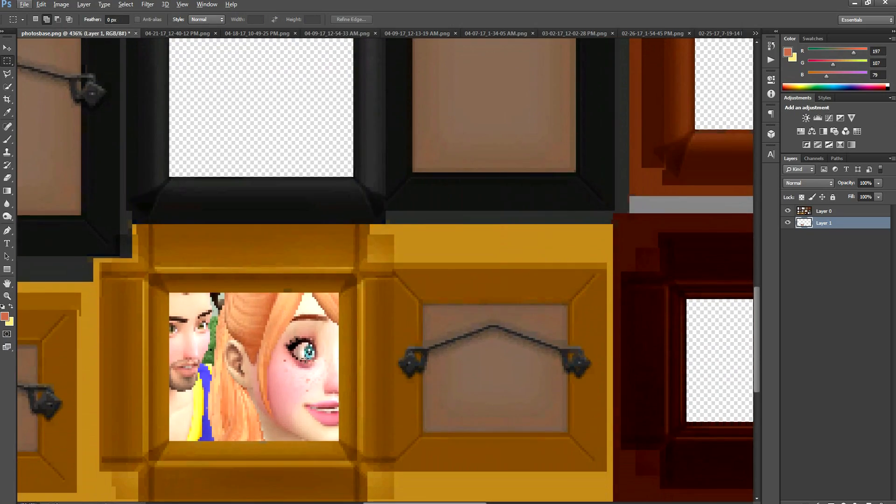
alt+scroll(306, 376, up, 1)
alt+scroll(307, 376, down, 8)
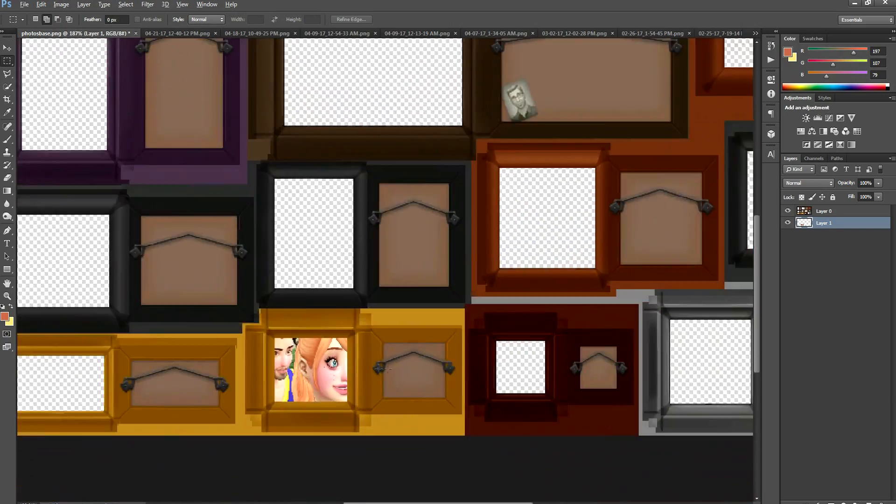
alt+scroll(390, 374, up, 1)
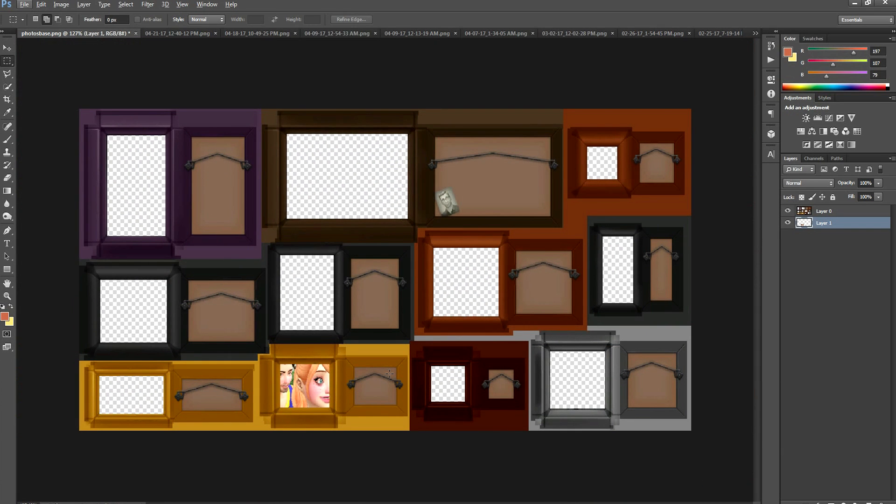
Close the already used screenshot 04-15-17_10-27-38 PM.png
click(755, 33)
click(793, 167)
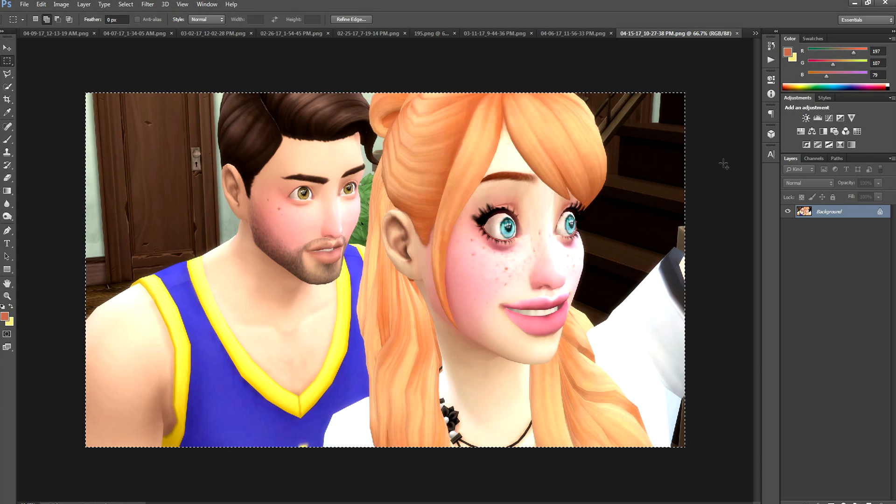
click(737, 34)
Copy the whole 04-06-17_11-56-33 PM.png image and paste it into photosbase.png beneath the frame layer
click(757, 34)
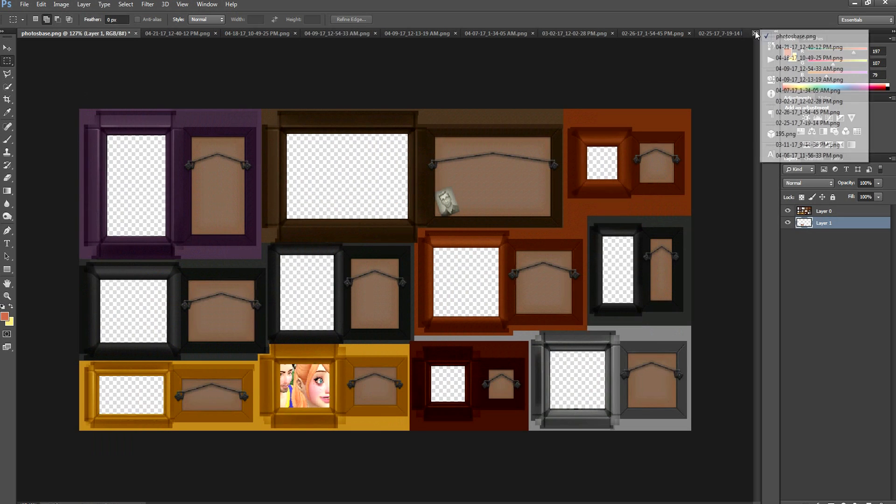
click(789, 156)
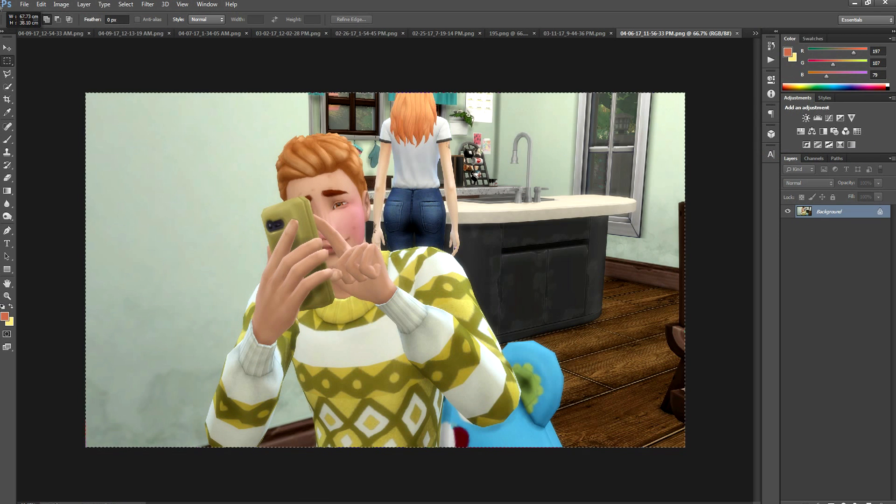
key(ctrl+a)
click(756, 33)
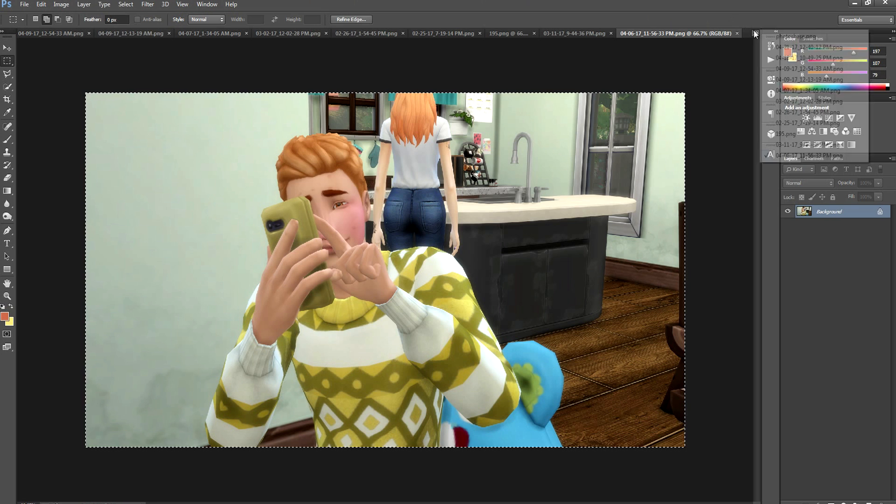
click(775, 36)
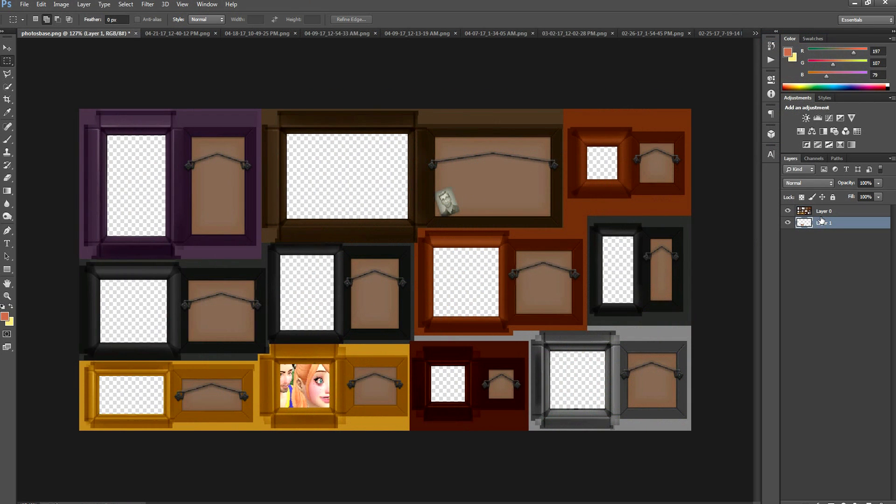
key(ctrl+v)
Scale the pasted phone selfie to about 15.3%, fit it behind the black frame above the squarer yellow one, and apply the transform
key(ctrl+t)
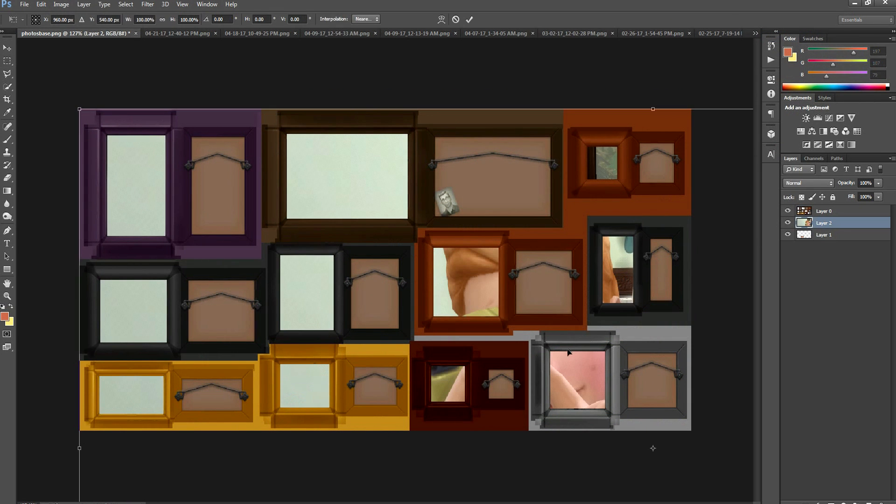
alt+scroll(570, 354, down, 10)
shift+drag(656, 434, 339, 290)
alt+scroll(386, 270, up, 5)
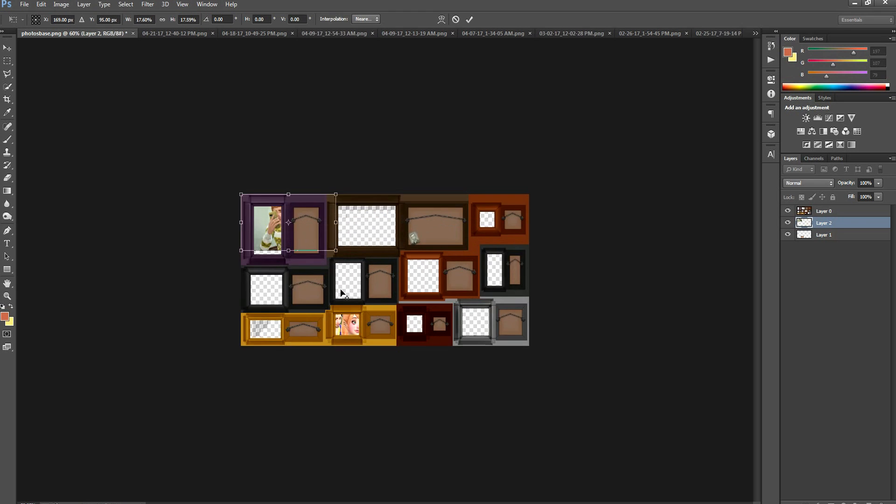
drag(335, 243, 379, 285)
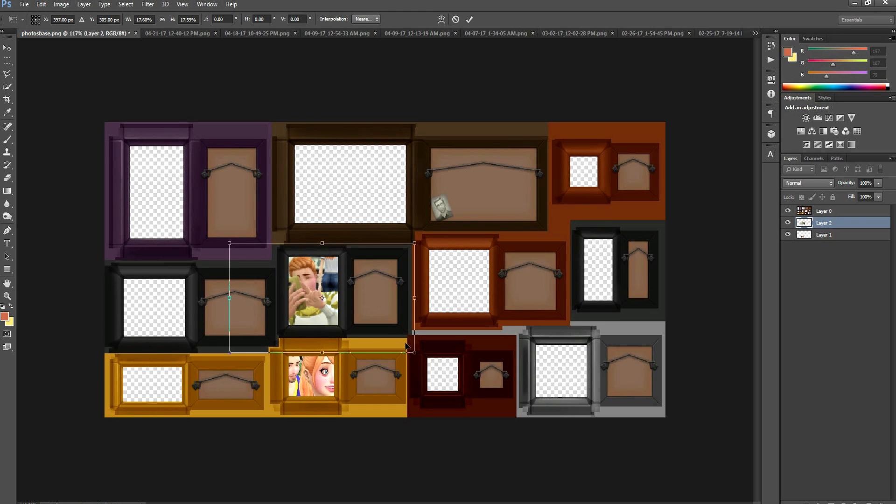
shift+drag(415, 353, 435, 342)
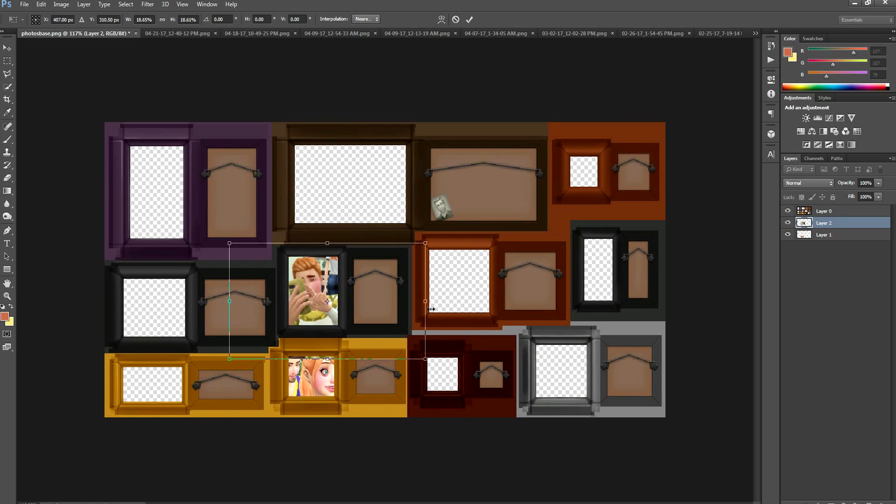
drag(426, 308, 405, 315)
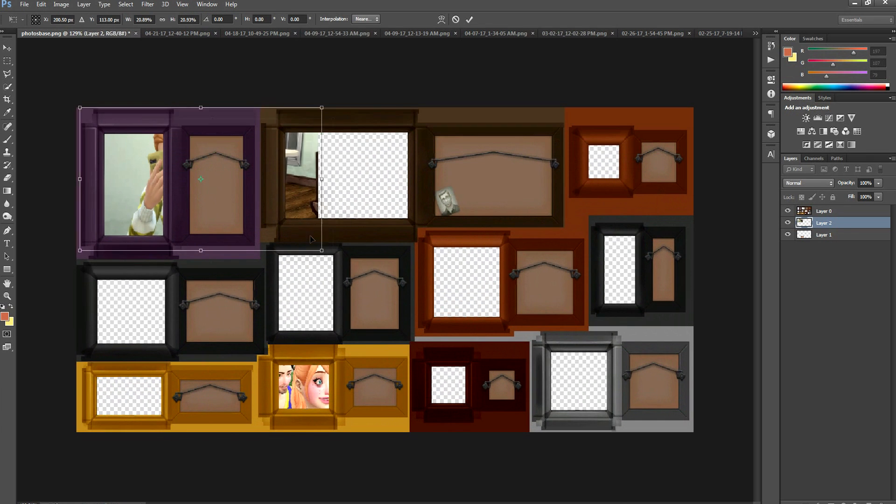
drag(332, 256, 385, 328)
drag(343, 297, 363, 318)
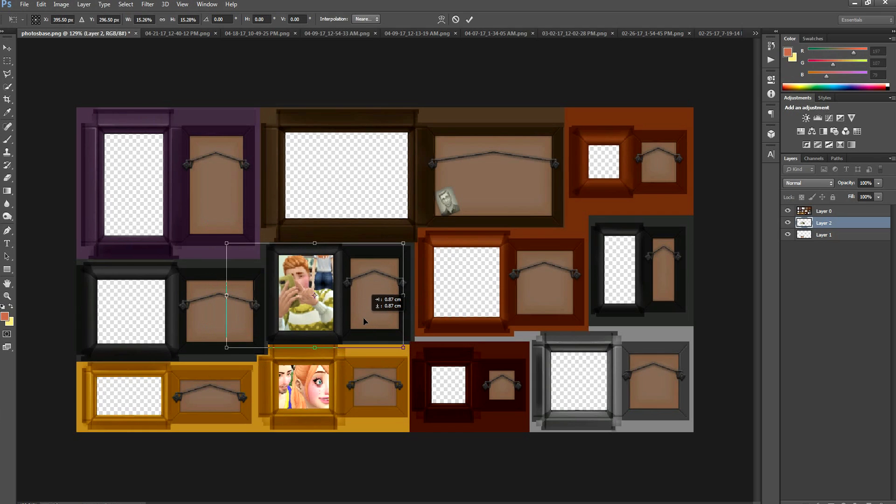
click(470, 19)
alt+scroll(389, 275, up, 2)
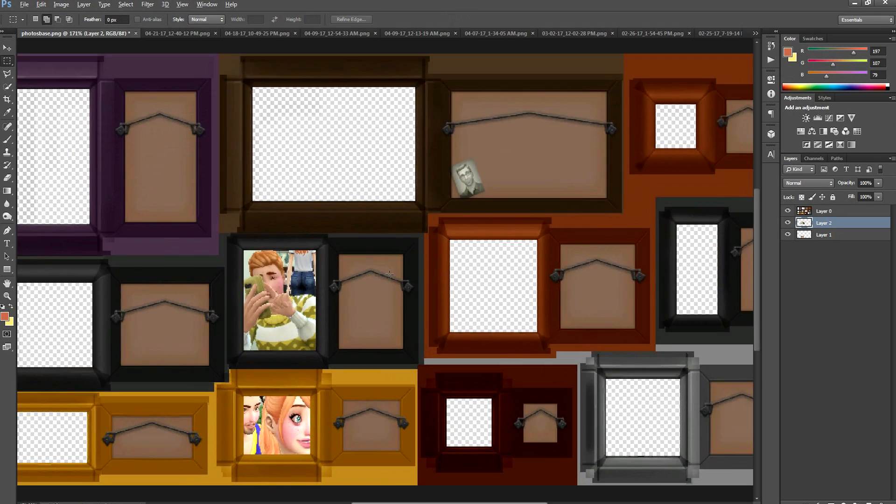
alt+scroll(390, 274, up, 4)
alt+scroll(390, 275, down, 7)
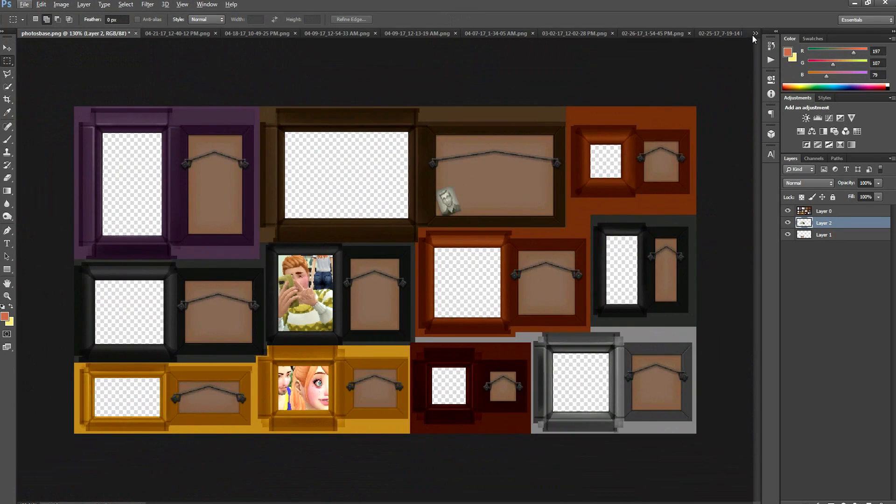
Copy the whole 03-11-17_9-44-36 PM.png image into photosbase.png, fit the child's photo behind the small dark red frame and inspect it
click(756, 33)
click(789, 144)
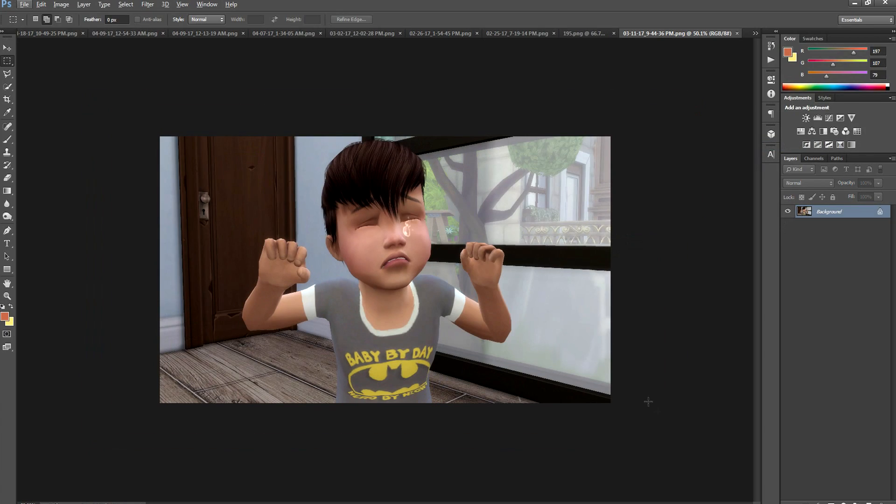
drag(648, 401, 154, 127)
key(ctrl+Tab)
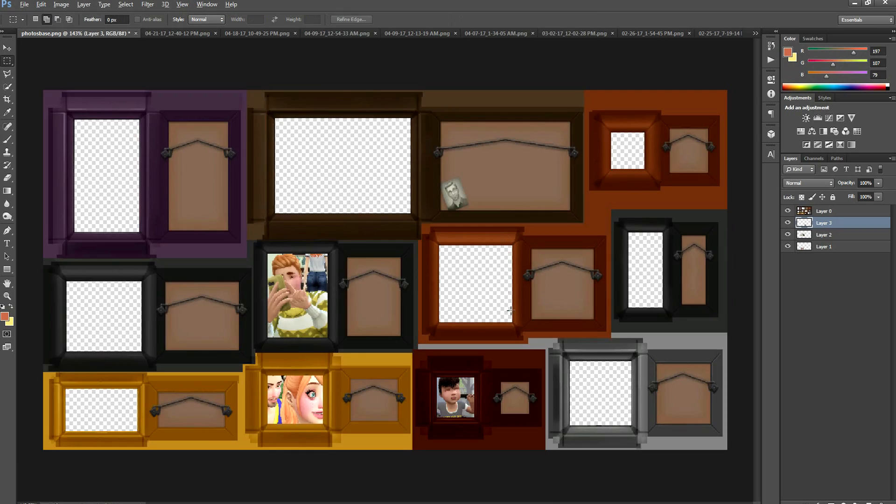
alt+scroll(510, 310, up, 4)
alt+scroll(511, 310, down, 4)
alt+scroll(467, 374, up, 4)
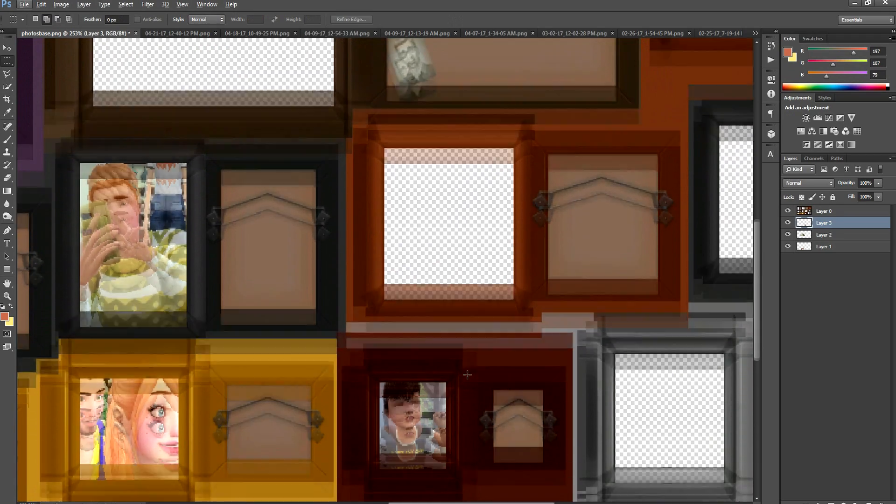
alt+scroll(467, 374, down, 2)
alt+scroll(467, 375, up, 3)
alt+scroll(503, 311, down, 5)
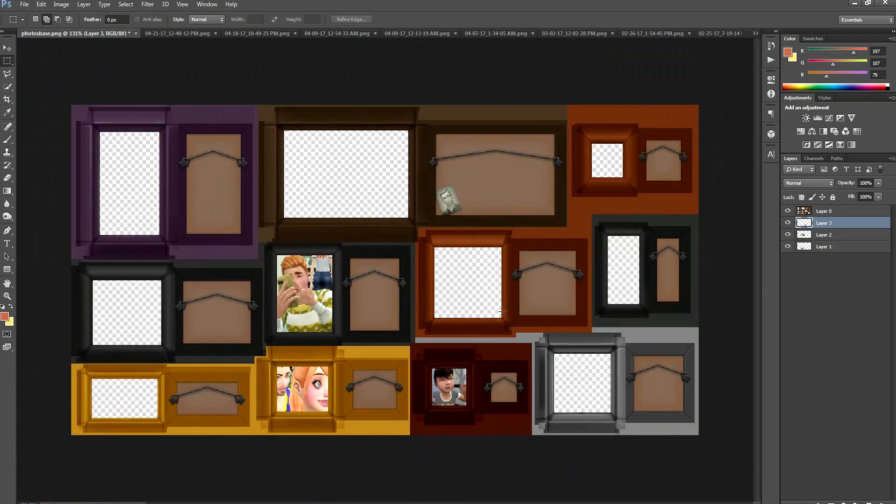
alt+scroll(503, 311, down, 3)
Close the already used screenshot 03-11-17_9-44-36 PM.png
click(757, 35)
click(775, 144)
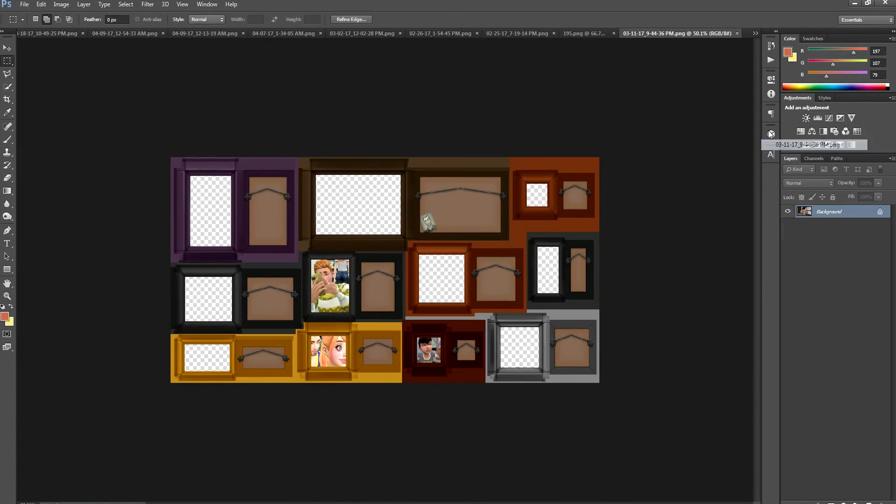
click(736, 33)
Switch to 195.png and select its entire image for copying
click(756, 33)
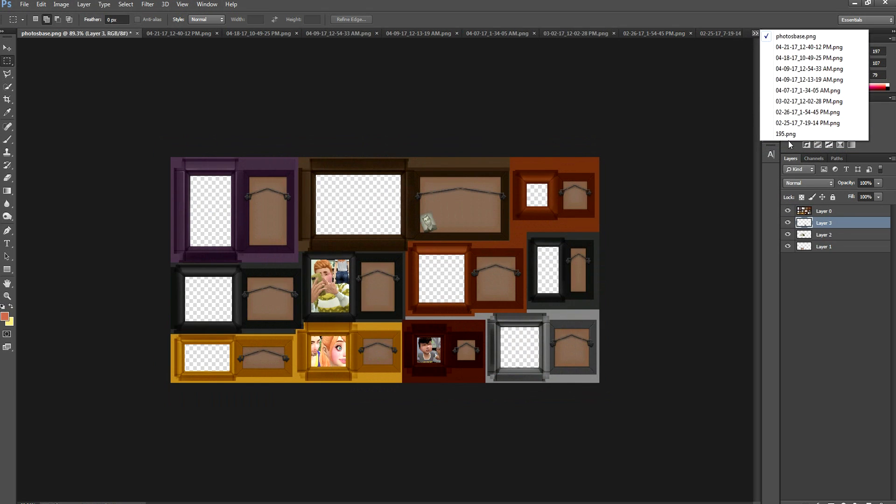
click(775, 135)
drag(690, 416, 23, 6)
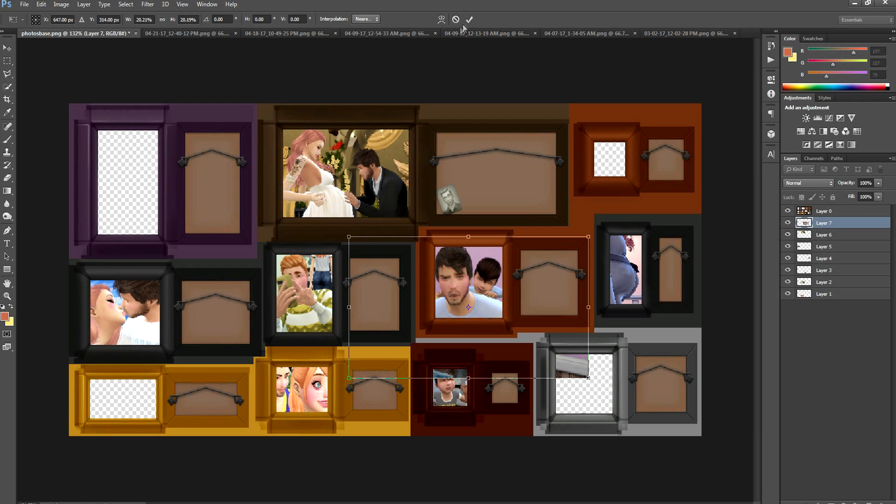
Apply the 20.2% scaling of the man-and-child photo, then delete its overflow behind the dark red and grey frames
click(469, 19)
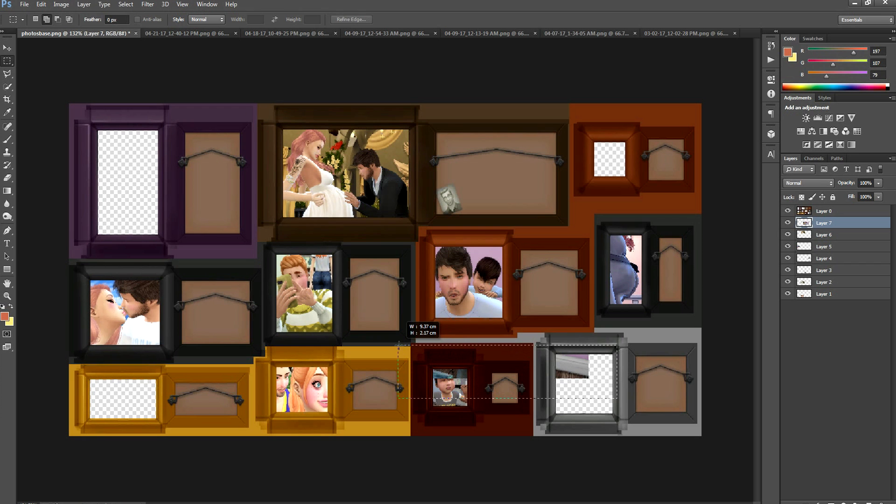
drag(398, 346, 399, 345)
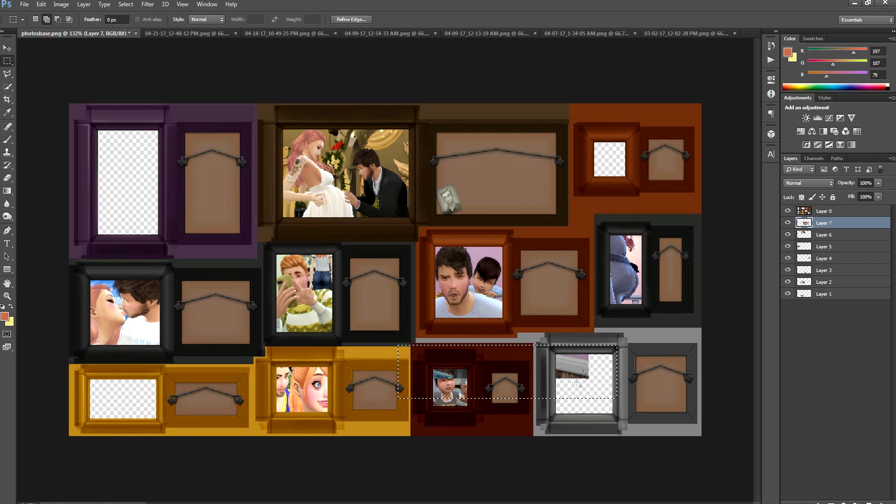
alt+scroll(548, 351, up, 5)
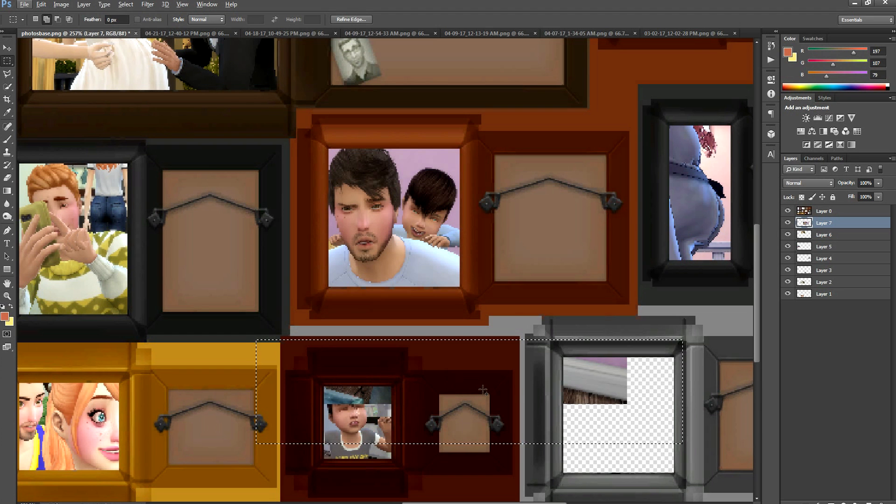
key(Delete)
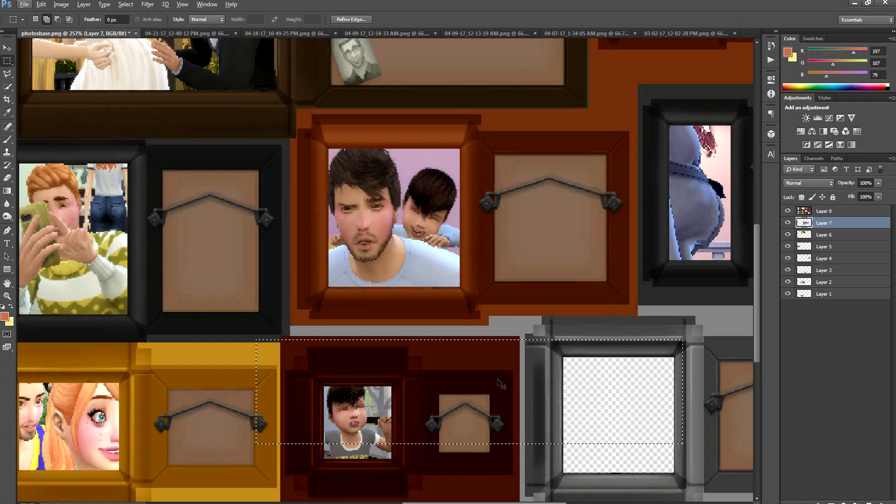
alt+scroll(499, 383, down, 6)
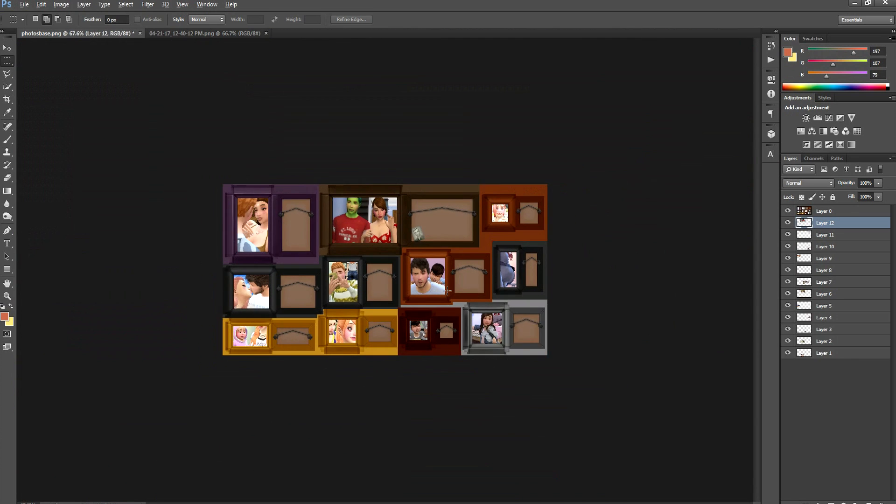
Hide the frame layer, merge all visible photo layers into one, and show the frame layer again
alt+scroll(447, 291, up, 4)
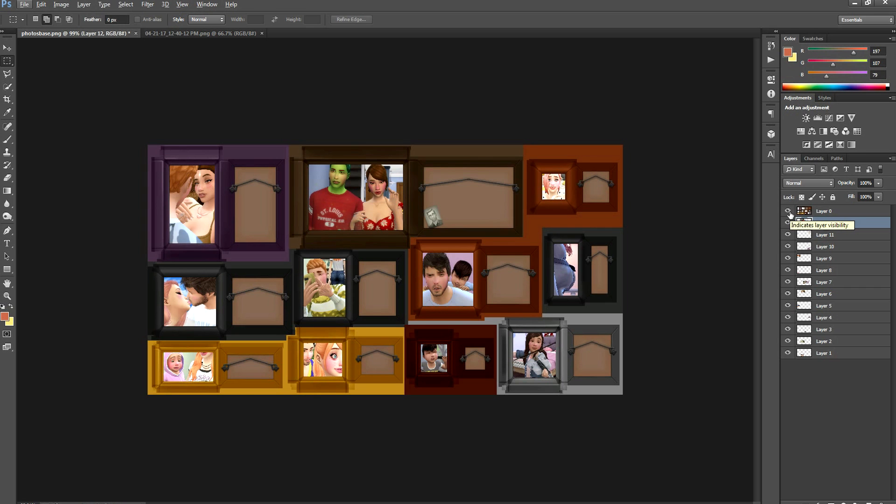
click(788, 212)
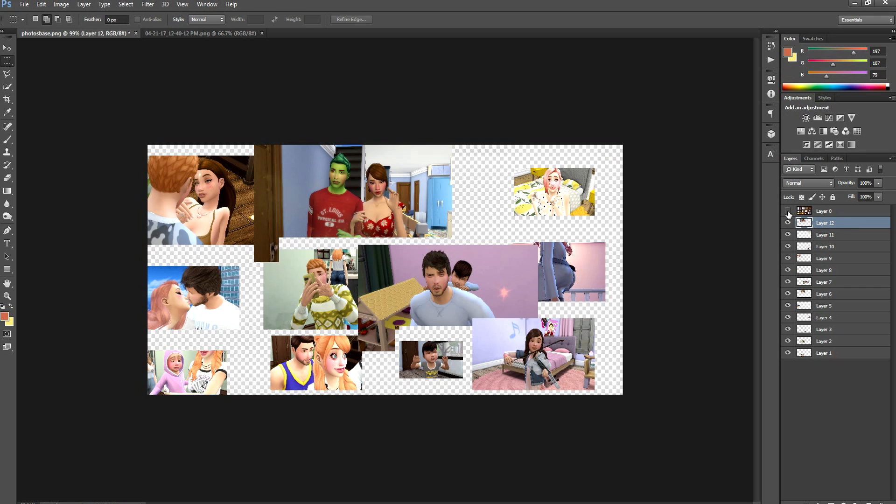
right_click(847, 228)
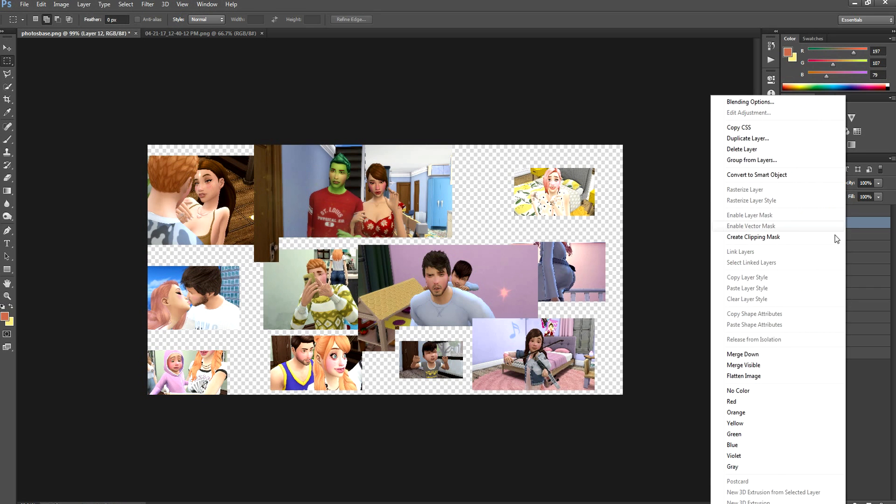
click(771, 366)
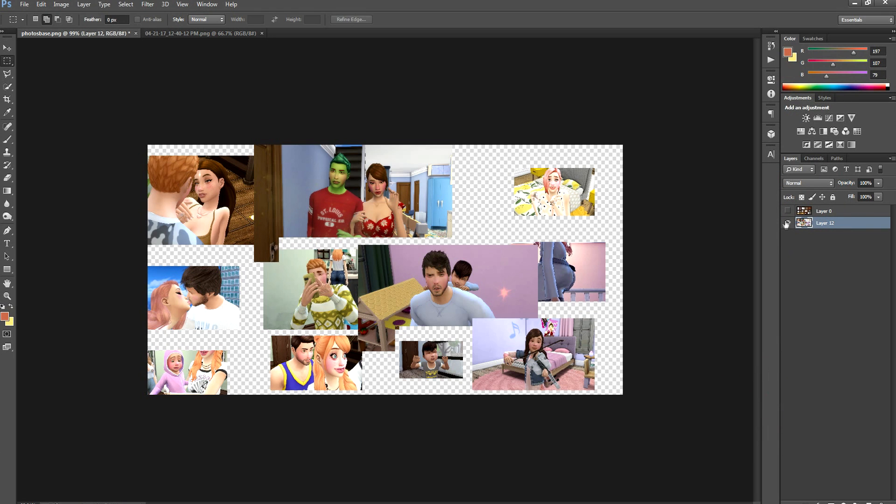
click(788, 211)
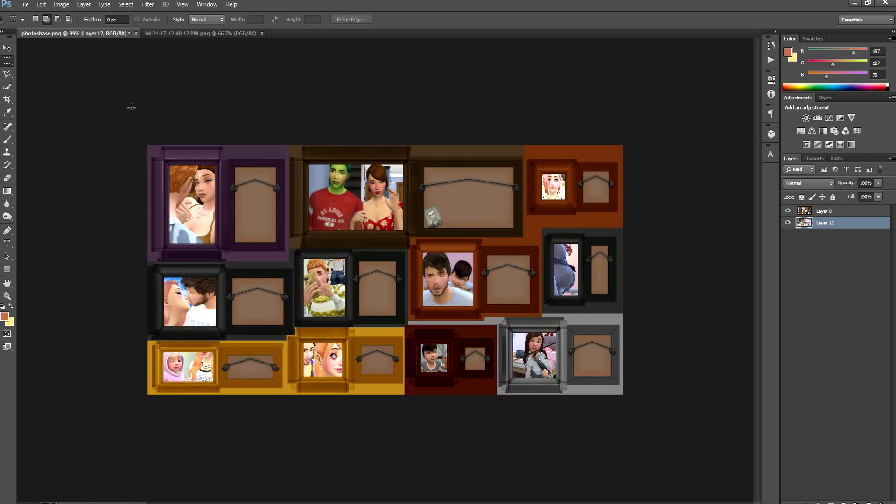
Add a Hue/Saturation adjustment layer above the merged photo layer and increase the saturation
click(846, 502)
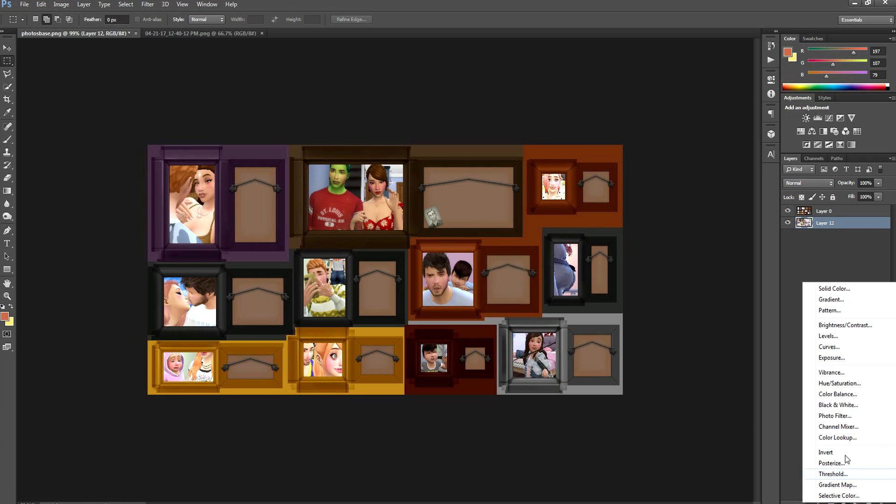
click(840, 384)
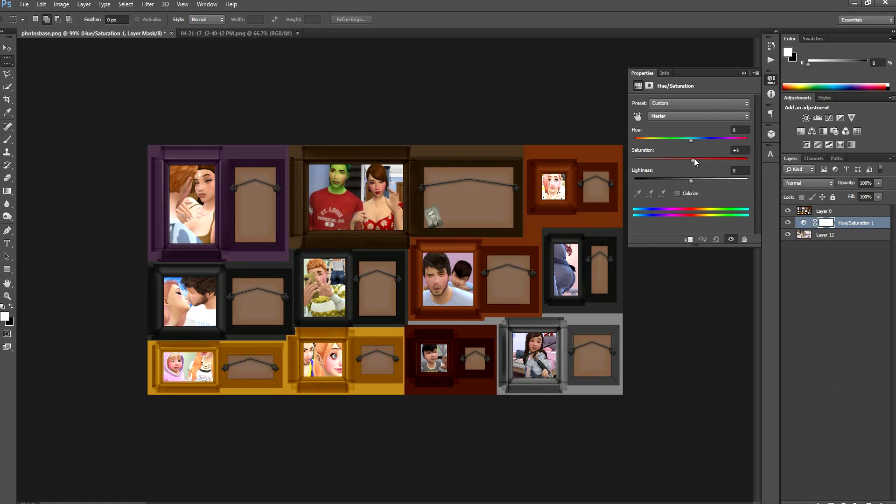
drag(695, 161, 697, 183)
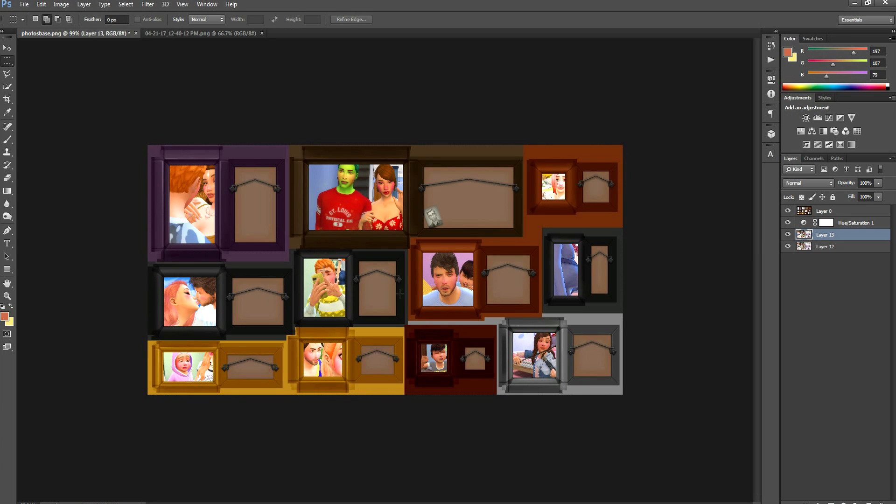
Align the Layer 13 photos with the frame openings and place that layer above the Hue/Saturation adjustment
click(6, 48)
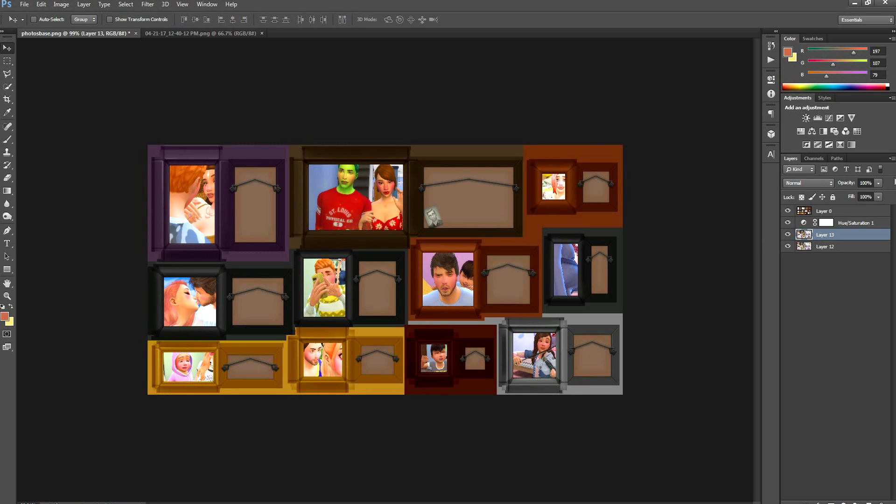
click(789, 224)
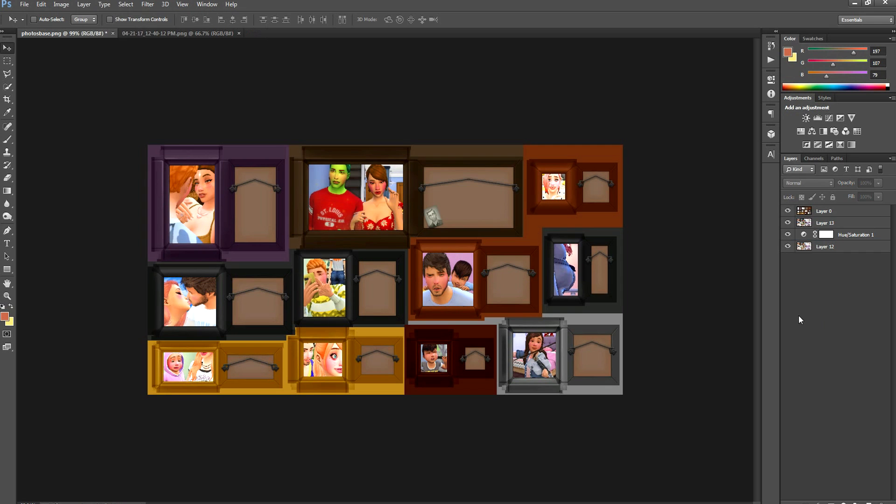
Save the finished collage in PNG format as photosbase.png on the desktop, replacing the existing file and accepting the PNG options
click(24, 4)
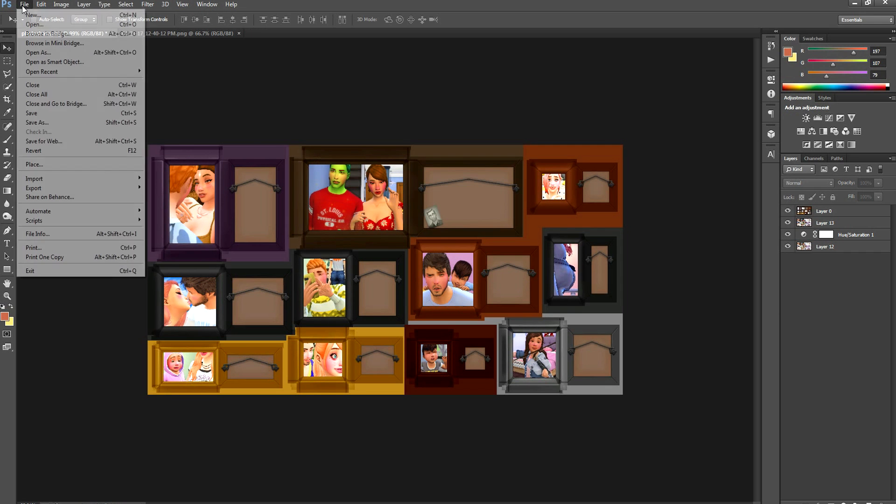
click(40, 117)
click(94, 416)
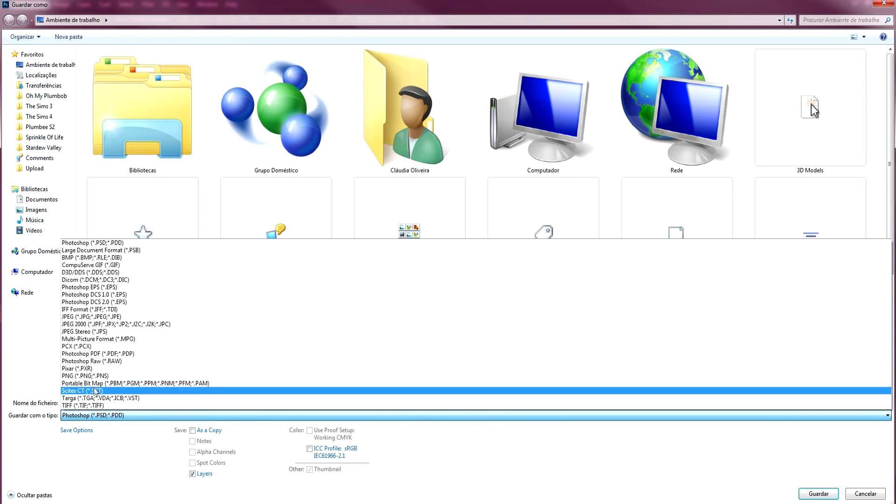
click(93, 376)
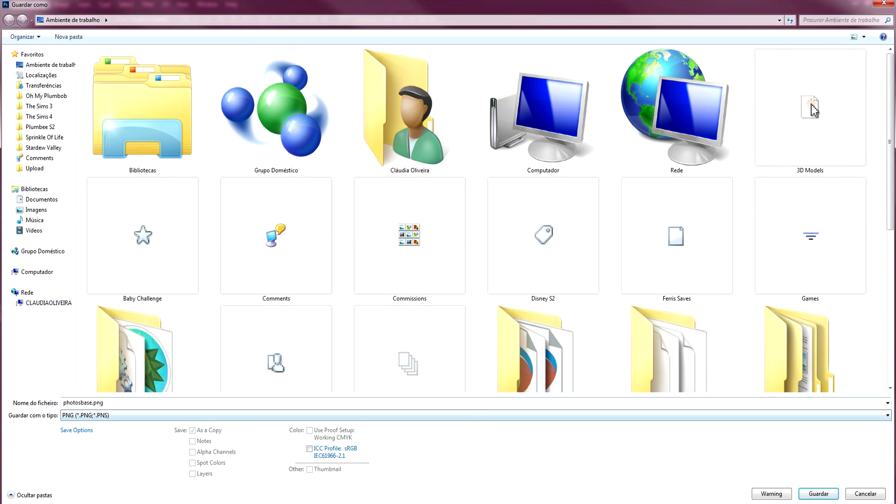
click(819, 495)
click(511, 265)
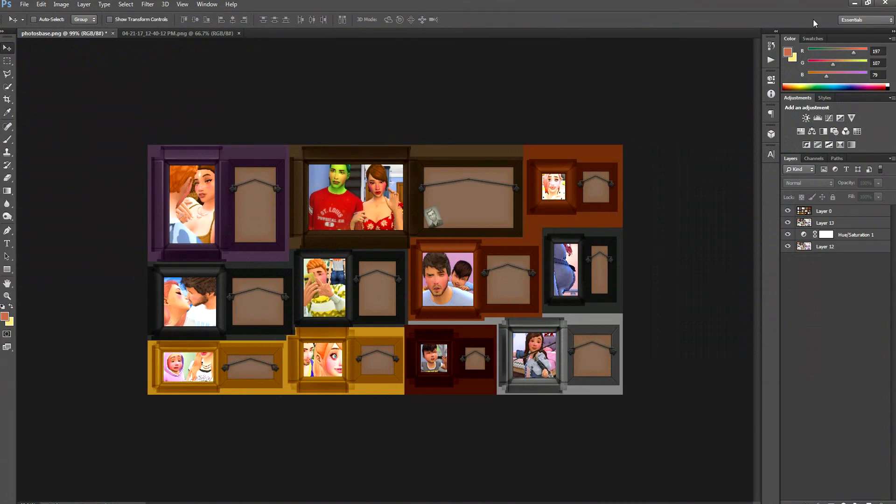
Switch to Sims 4 Studio and import photosbase.png as the texture of the Ferris_Wall package
click(855, 3)
click(687, 69)
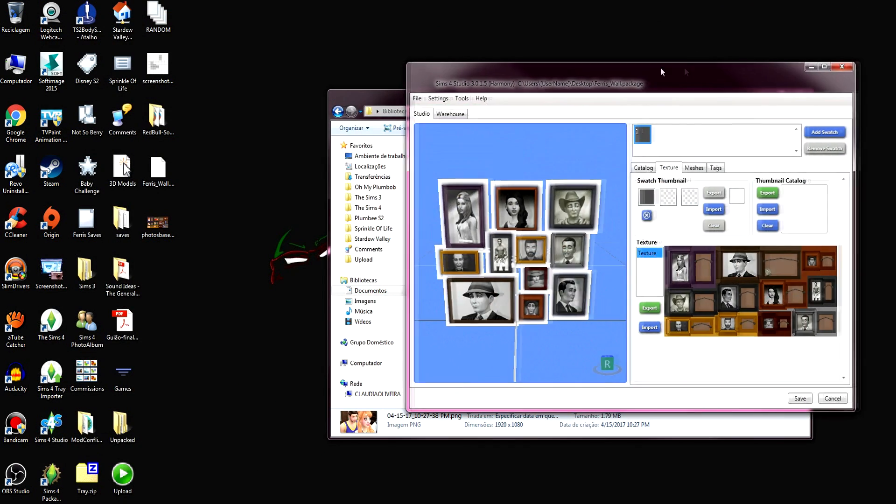
drag(688, 69, 515, 69)
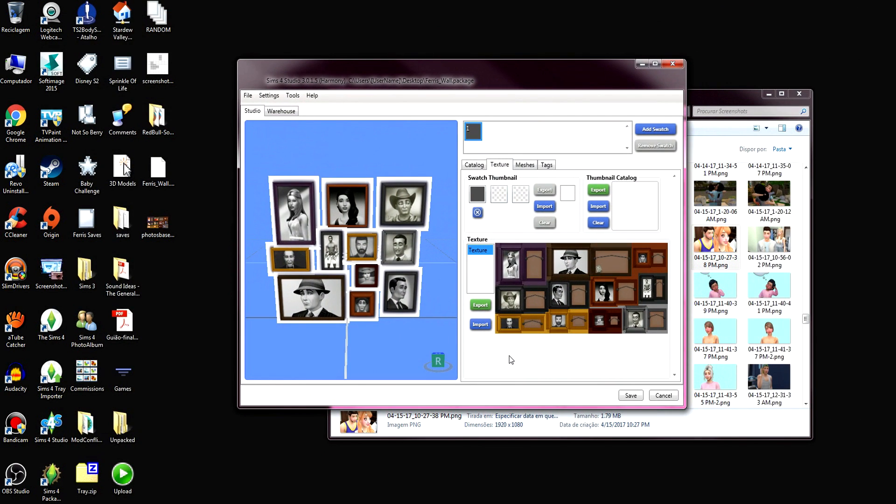
click(488, 330)
drag(683, 143, 683, 295)
double_click(358, 270)
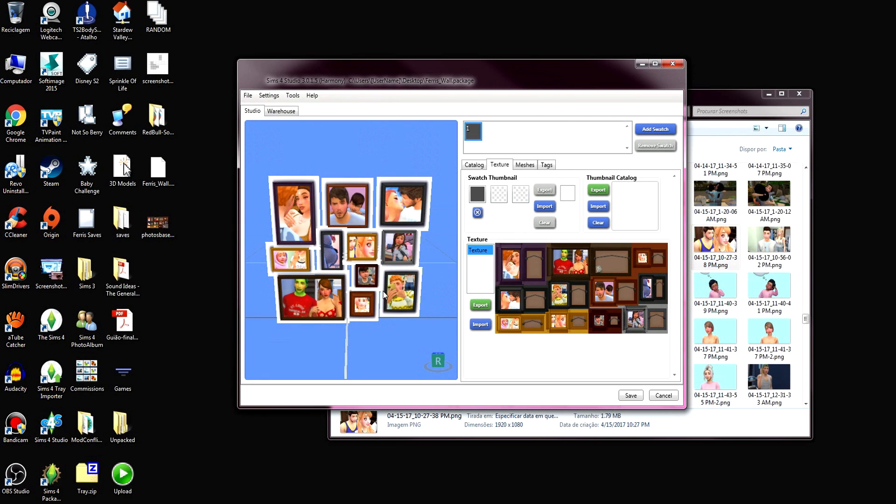
Check the retextured frames in the 3D preview, save the Ferris_Wall package and close Sims 4 Studio
scroll(384, 295, down, 3)
scroll(373, 277, up, 5)
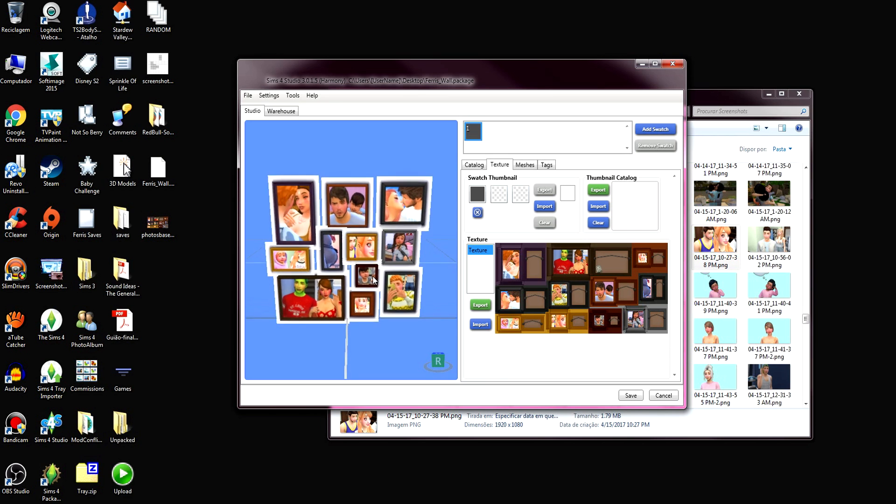
scroll(342, 256, up, 2)
right_drag(370, 205, 365, 268)
scroll(348, 275, down, 4)
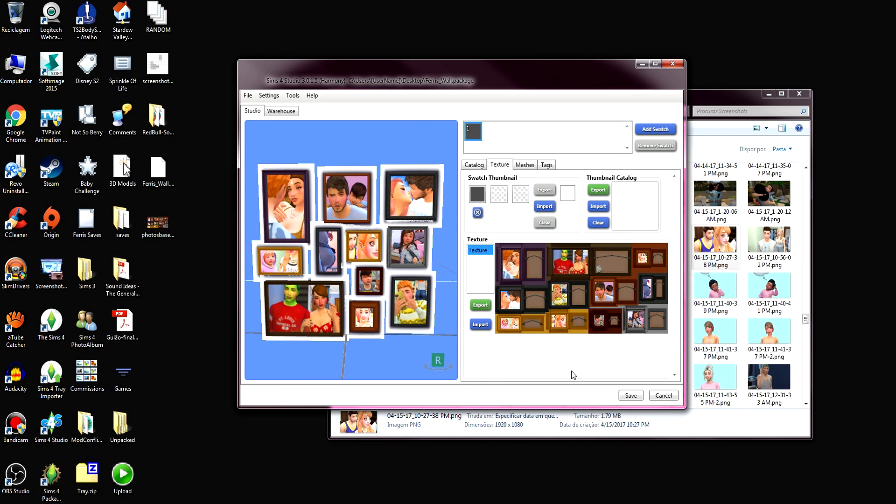
click(632, 396)
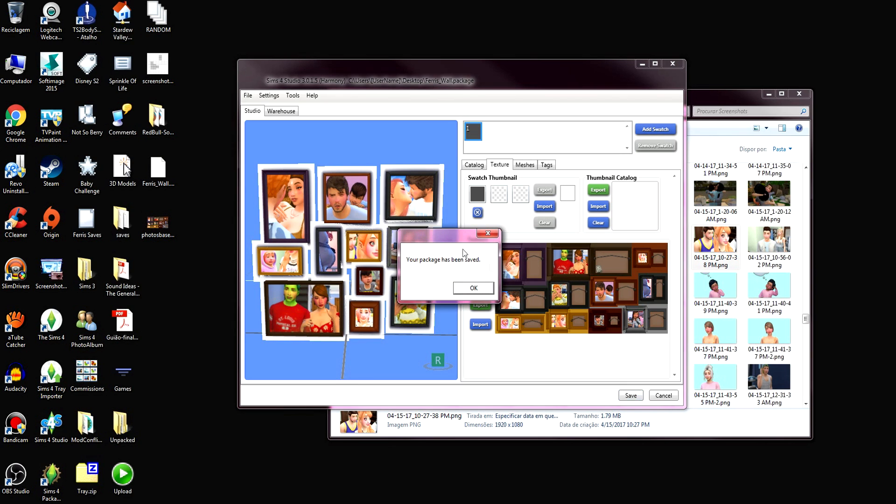
click(474, 289)
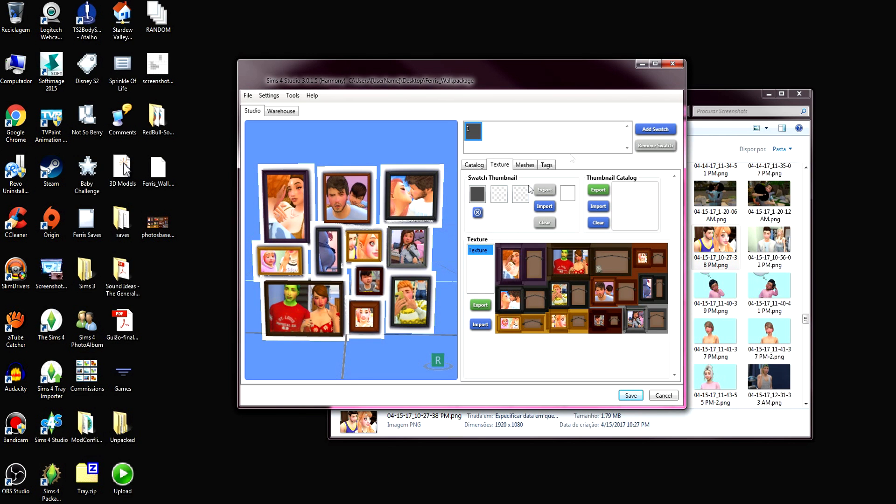
click(673, 64)
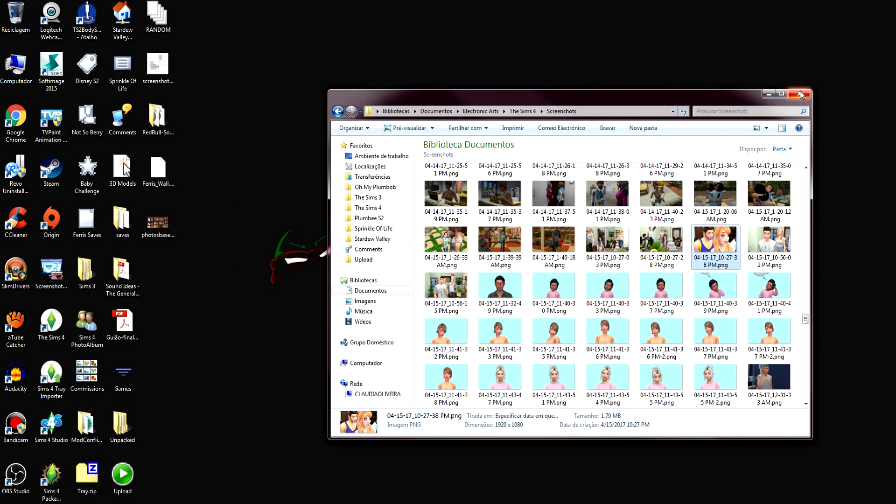
Put the desktop's Ferris_Wall package into the My CC folder inside The Sims 4 Mods folder in Documents
drag(684, 100, 719, 81)
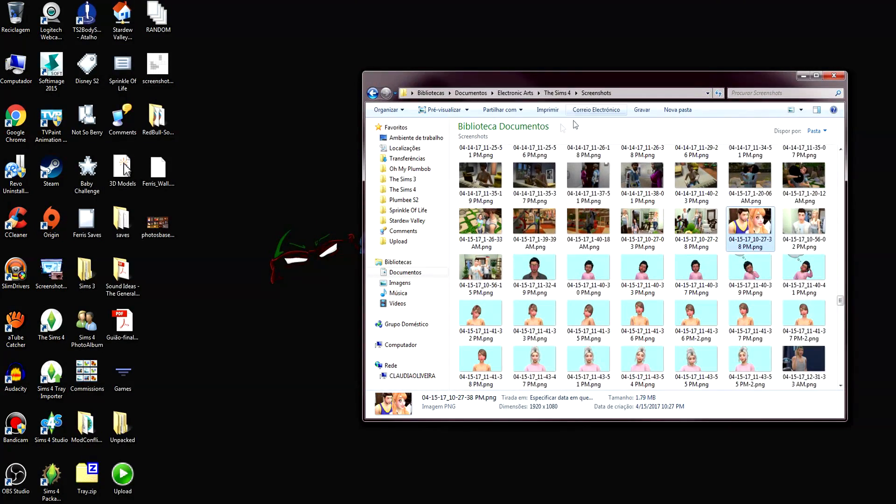
click(558, 93)
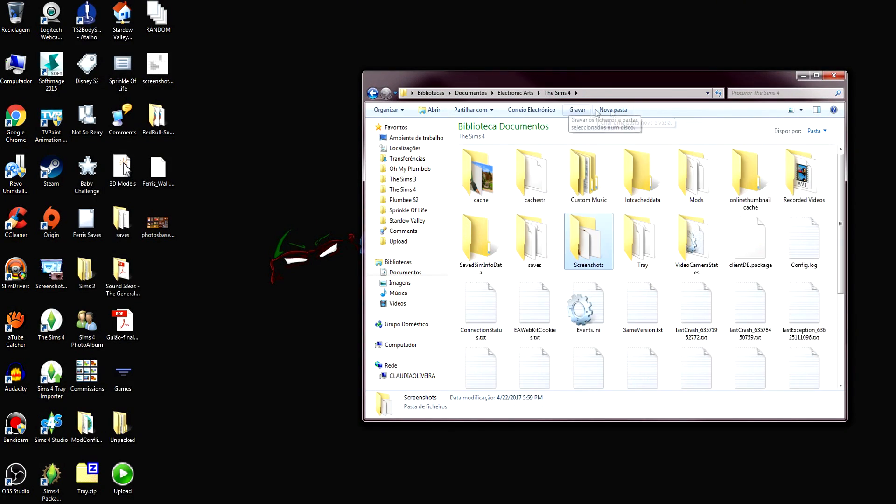
click(423, 278)
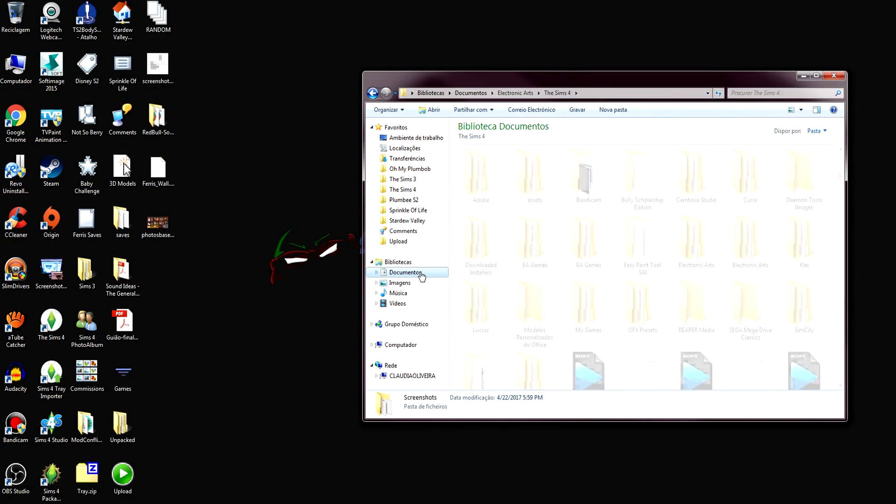
double_click(691, 247)
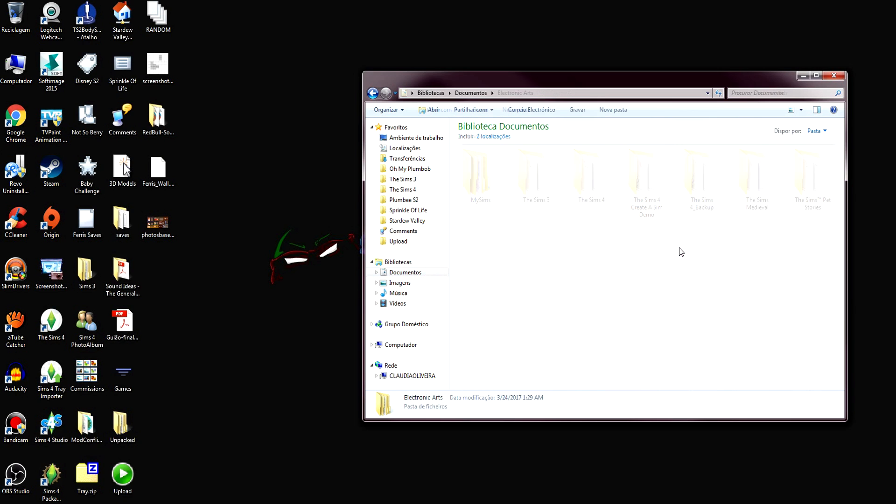
double_click(604, 178)
double_click(690, 189)
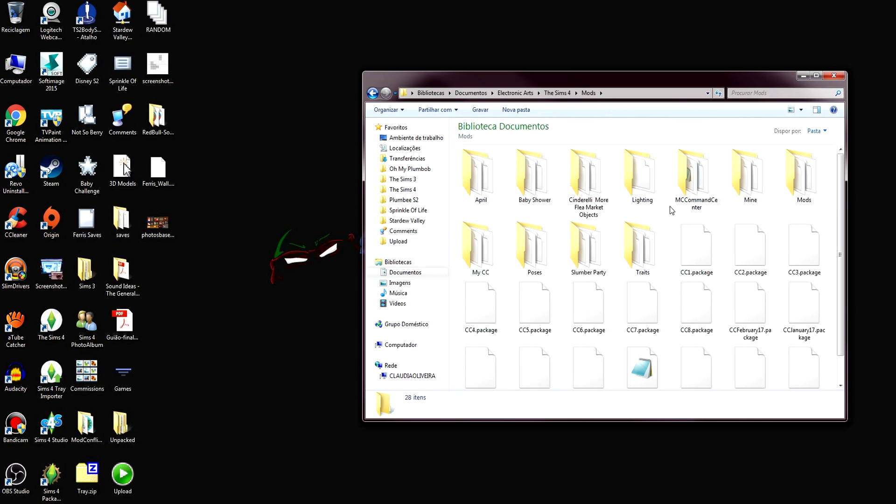
double_click(479, 252)
drag(512, 83, 392, 100)
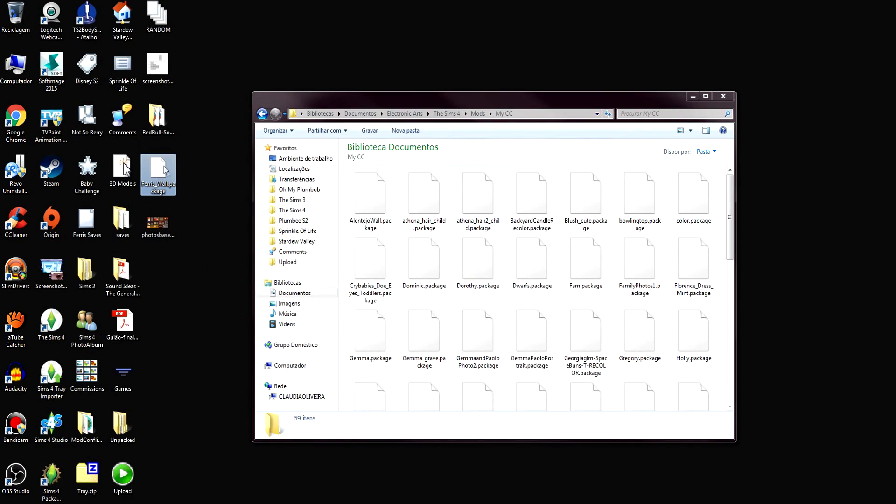
drag(477, 286, 649, 242)
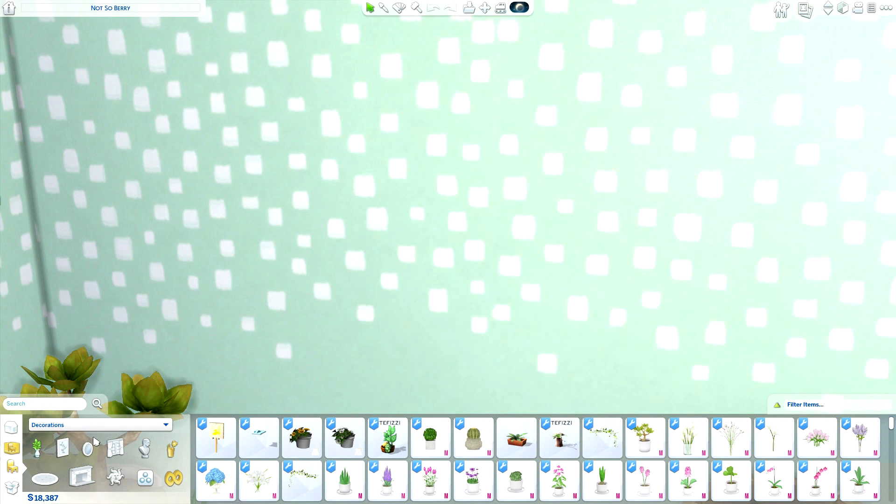
In The Sims 4 build mode, place the custom photo collage from the wall decorations on the green dotted wall
click(64, 450)
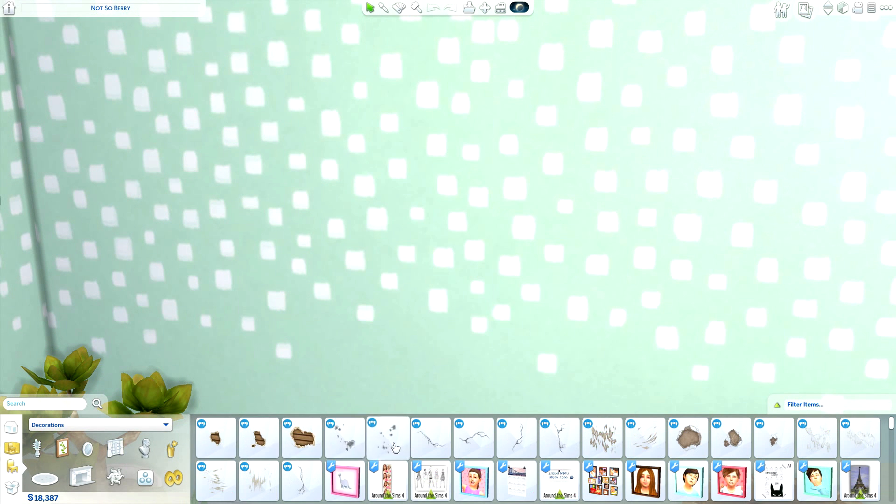
click(602, 481)
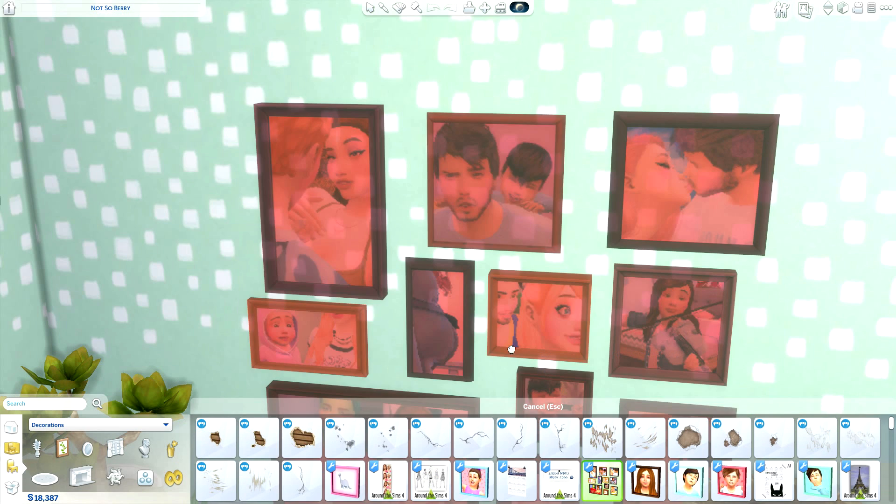
click(480, 229)
click(479, 228)
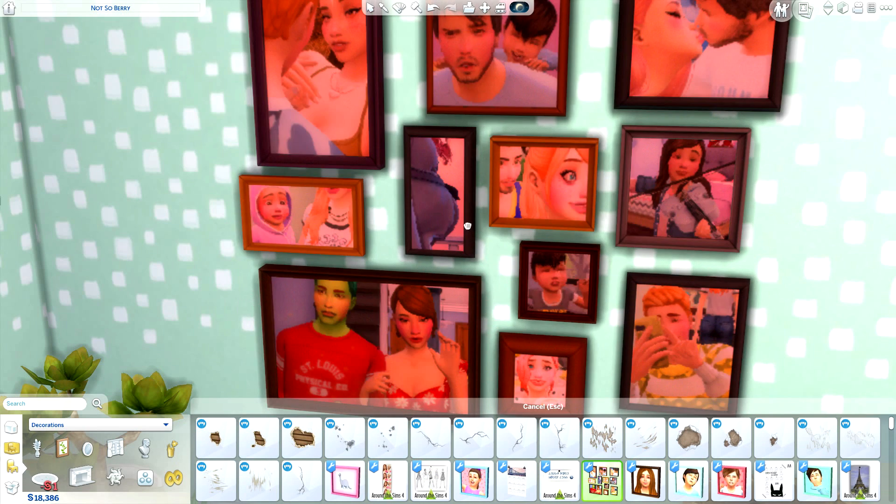
click(370, 8)
Examine the hung collage up close and from farther away, in build mode and in live mode with the interface hidden
right_drag(497, 199, 502, 260)
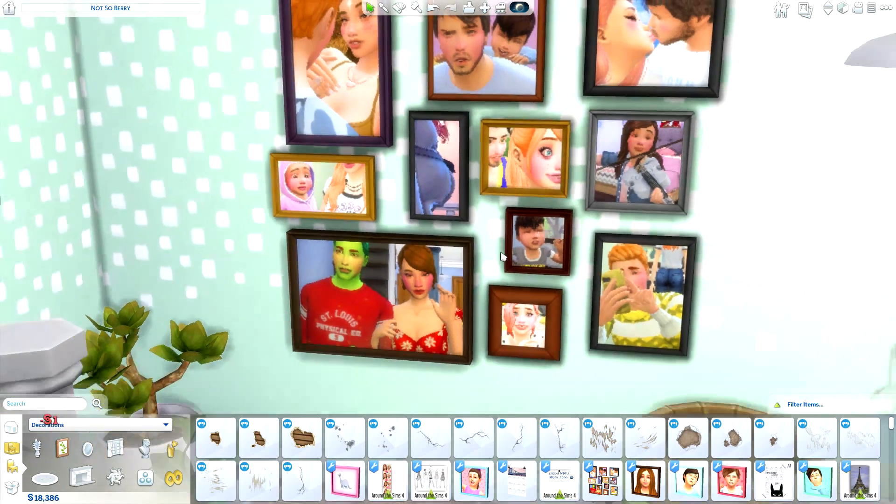
right_drag(721, 258, 734, 216)
scroll(730, 215, down, 2)
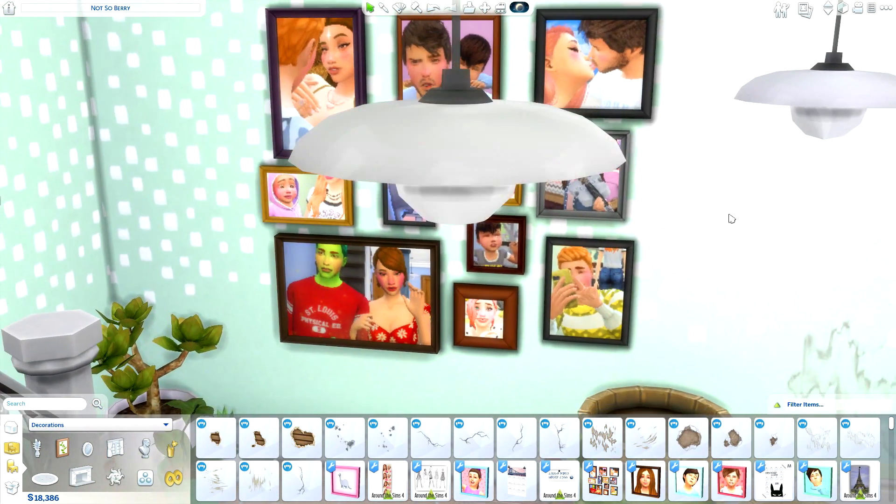
scroll(726, 195, up, 3)
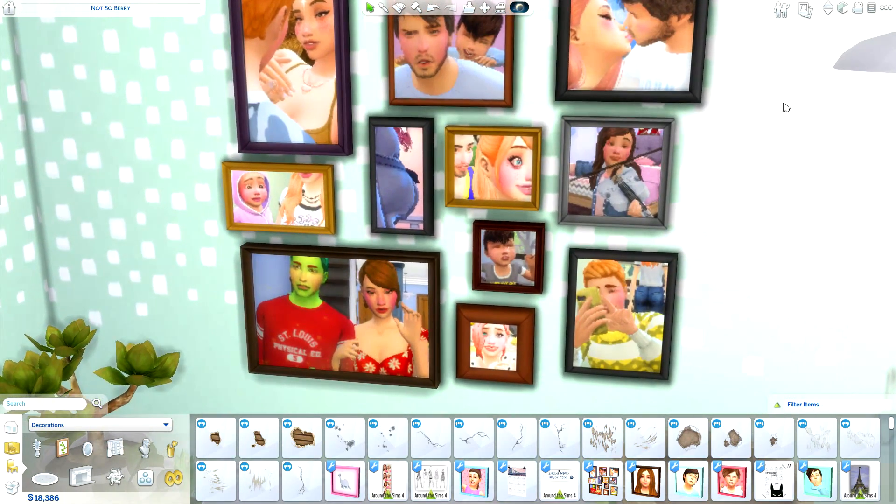
click(784, 11)
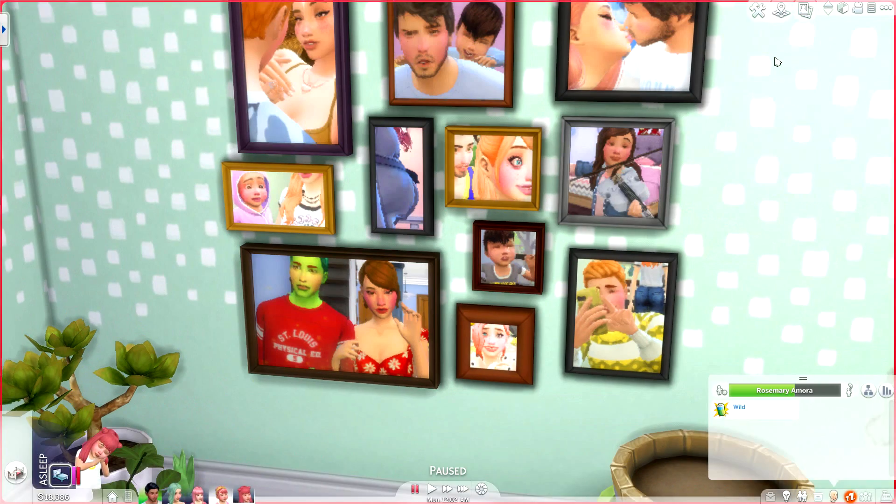
key(Tab)
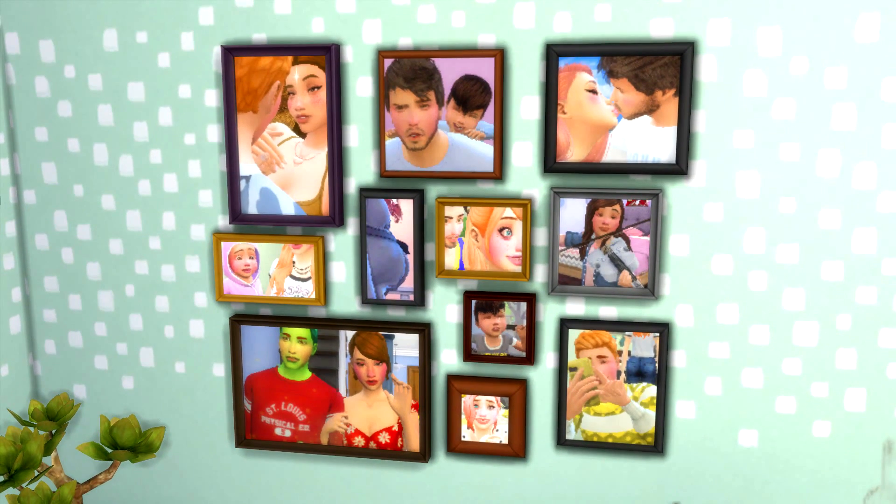
scroll(448, 252, down, 4)
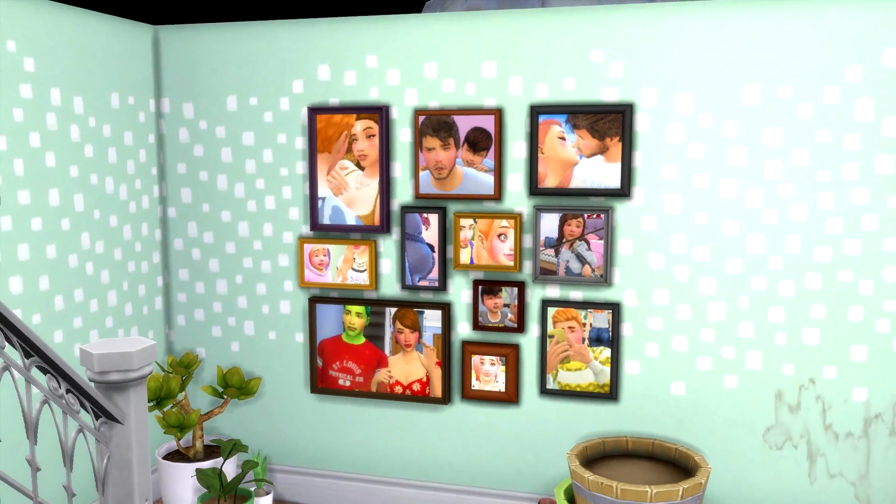